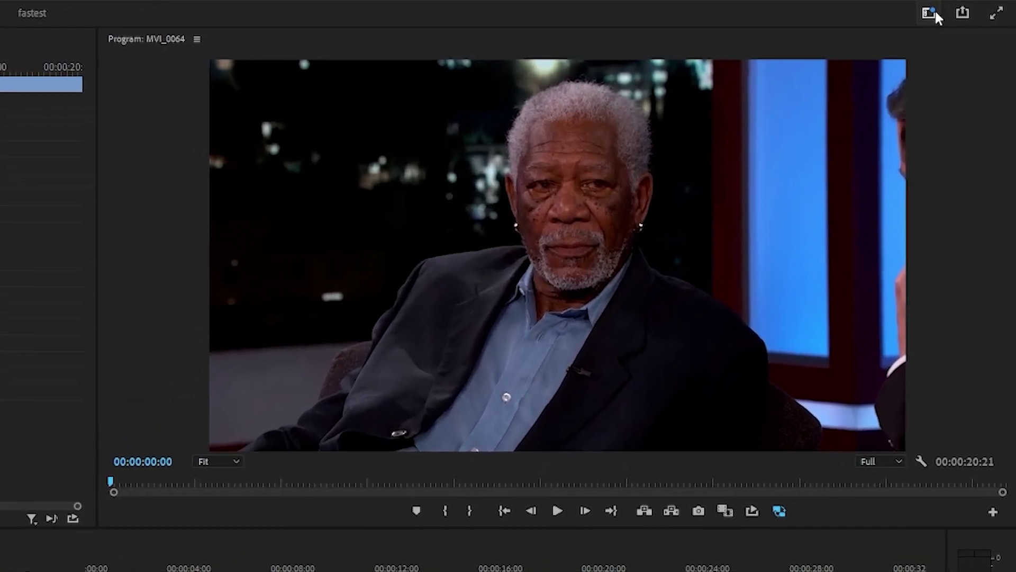
# Switch to the Captions and Graphics workspace and bring up the captions and transcript area
pyautogui.click(929, 14)
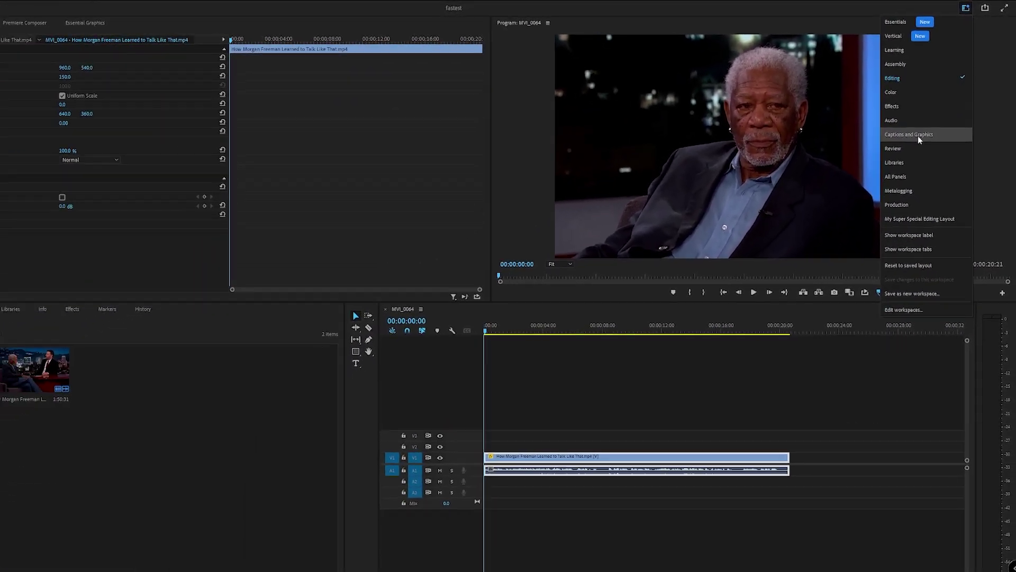
pyautogui.click(842, 245)
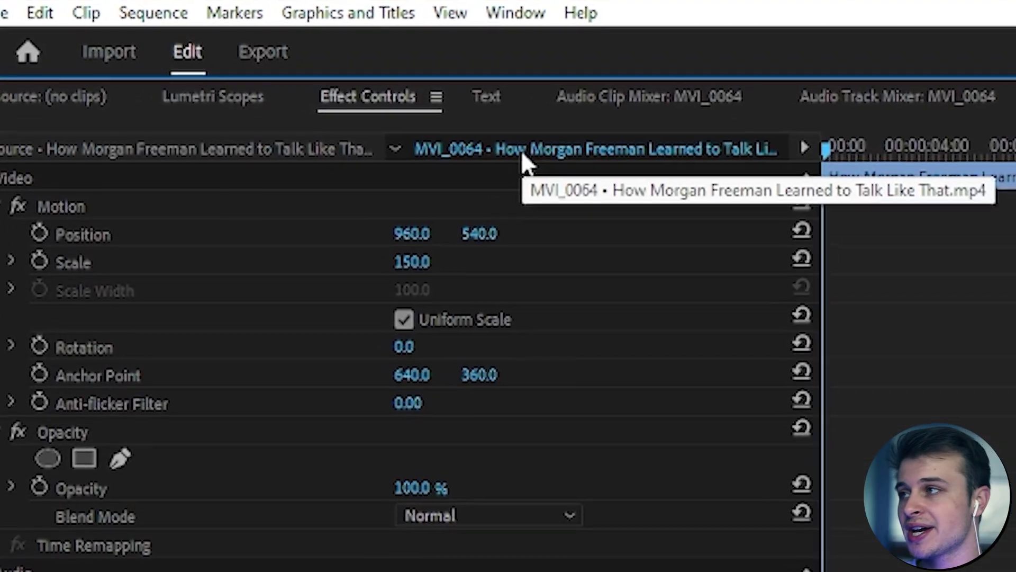
pyautogui.click(483, 100)
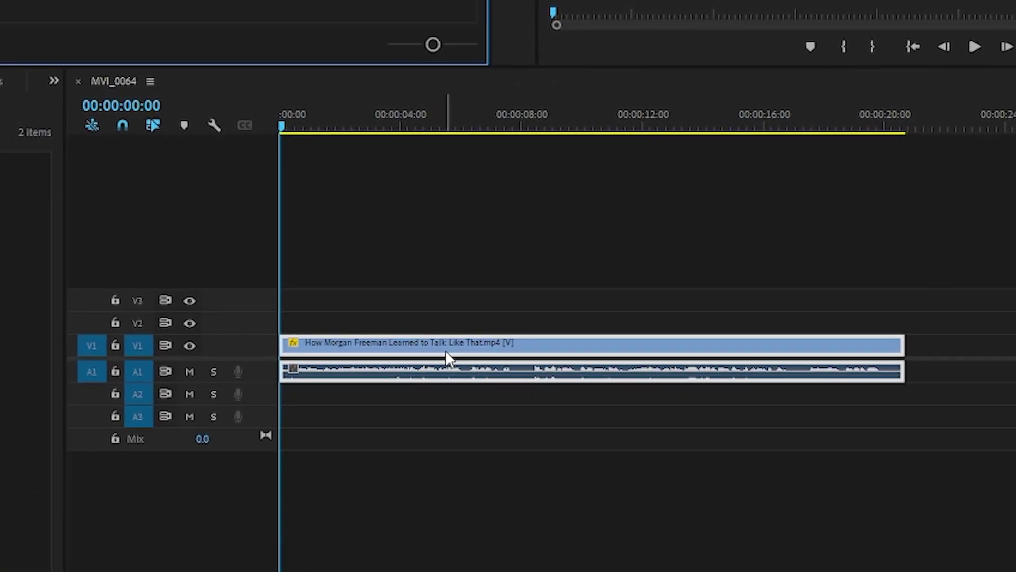
# Review the MVI_0064 sequence around 00:00:12:16 and 00:00:25:16, then return to its start
pyautogui.click(401, 295)
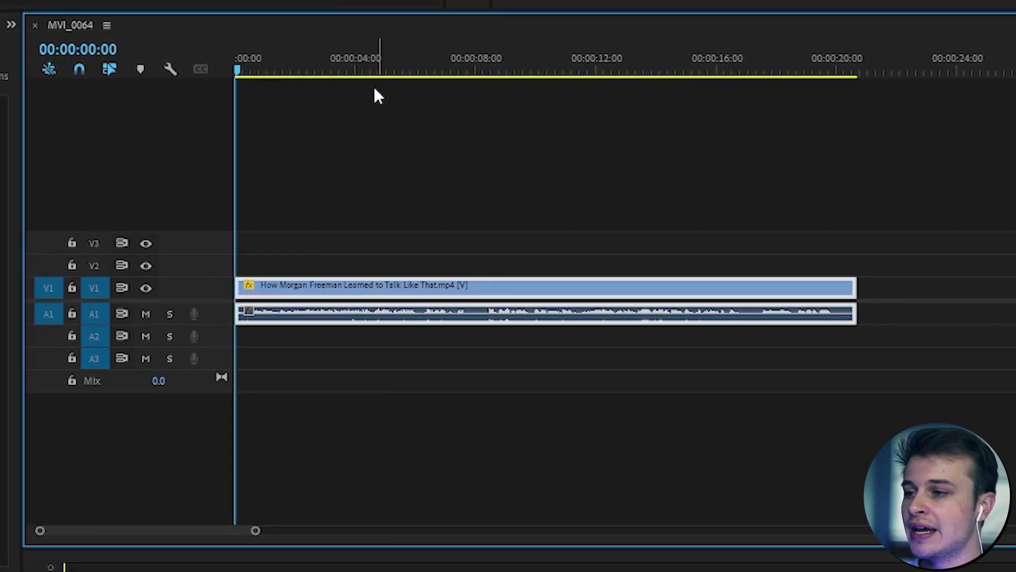
pyautogui.moveTo(322, 62); pyautogui.dragTo(44, 93)
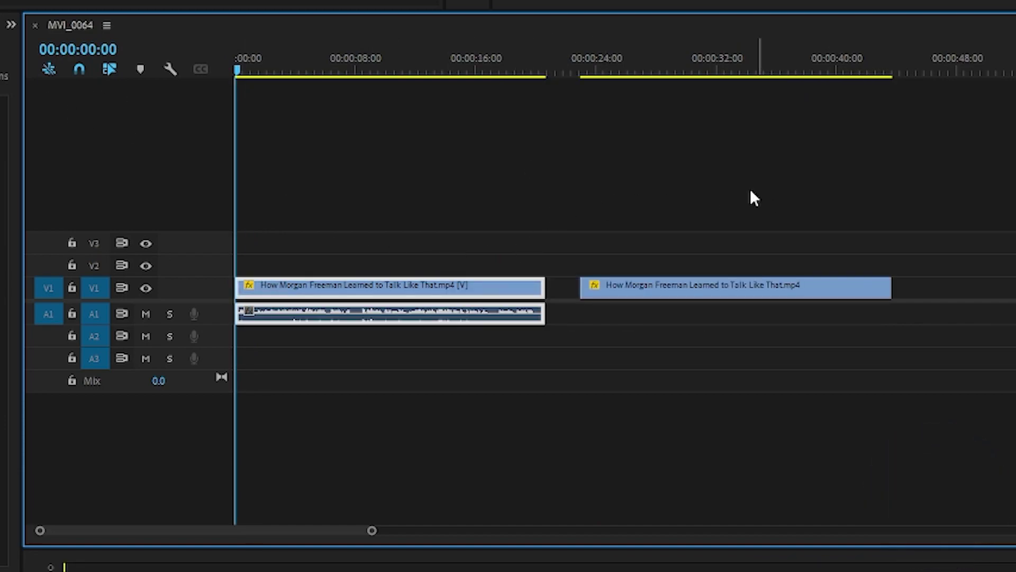
pyautogui.click(424, 70)
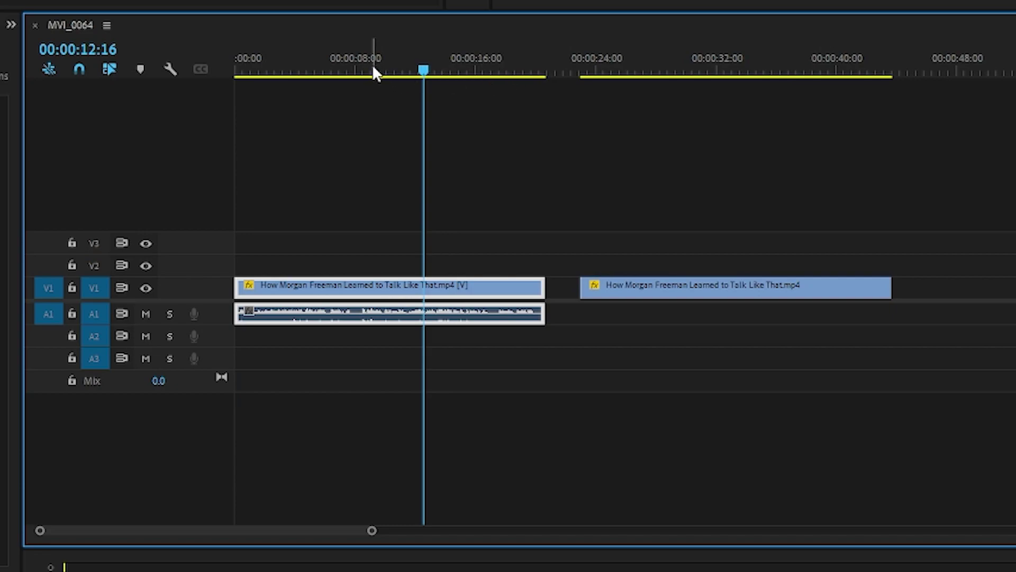
pyautogui.click(620, 68)
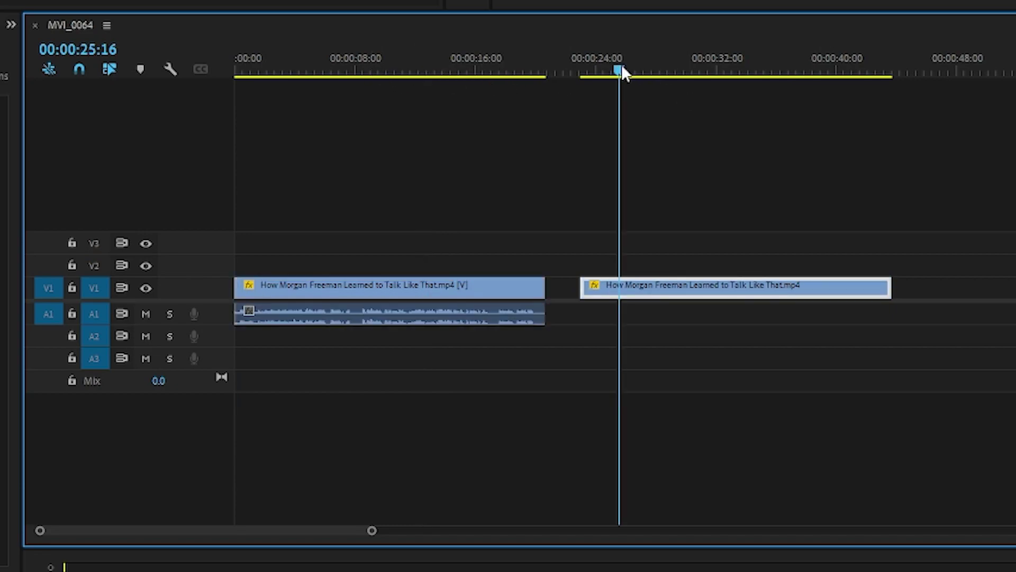
pyautogui.press('Home')
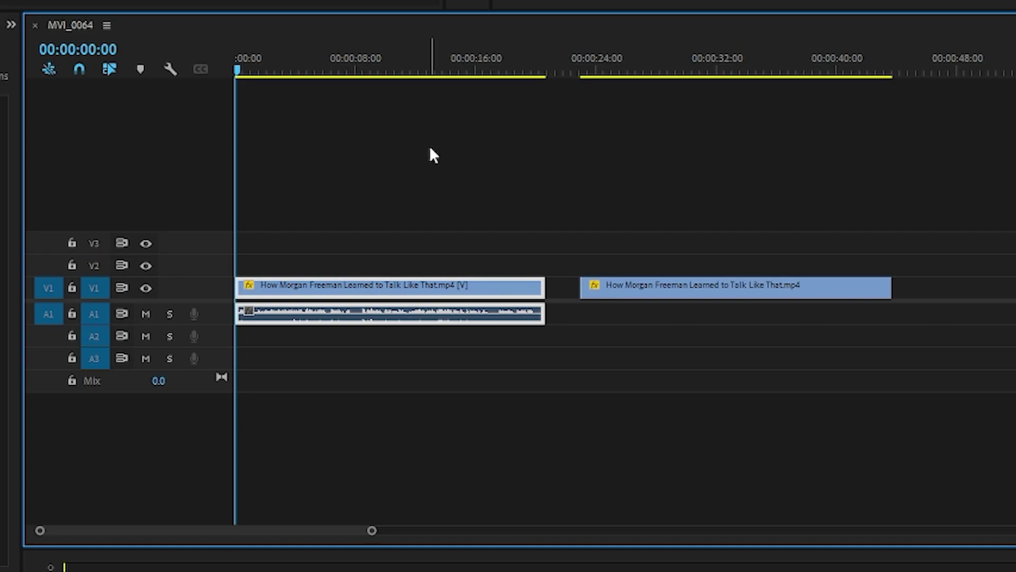
pyautogui.click(430, 149)
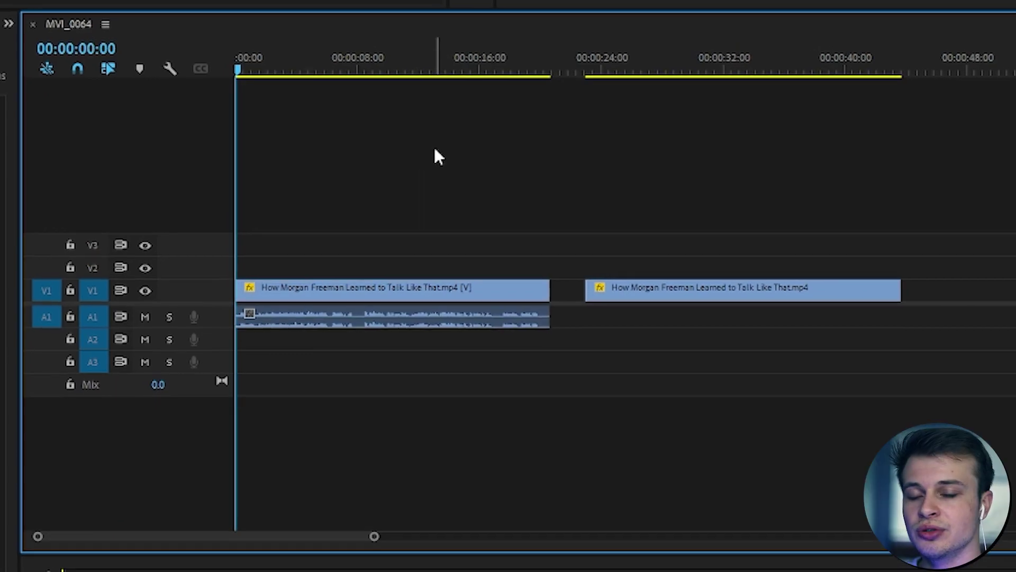
# Mark an in point at the sequence start and an out point at 00:00:20:21
pyautogui.press('i')
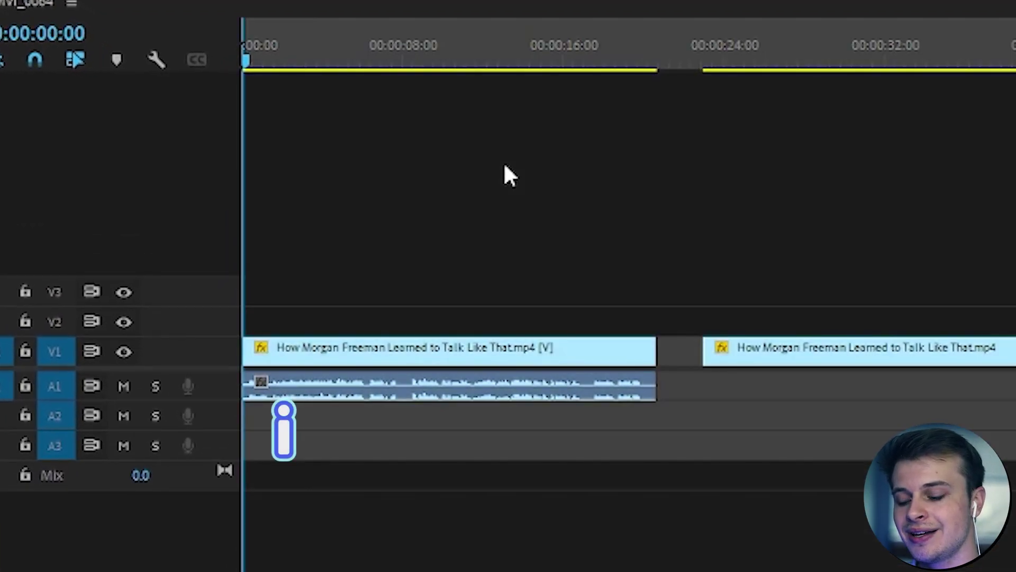
pyautogui.click(581, 60)
pyautogui.moveTo(594, 63); pyautogui.dragTo(658, 71)
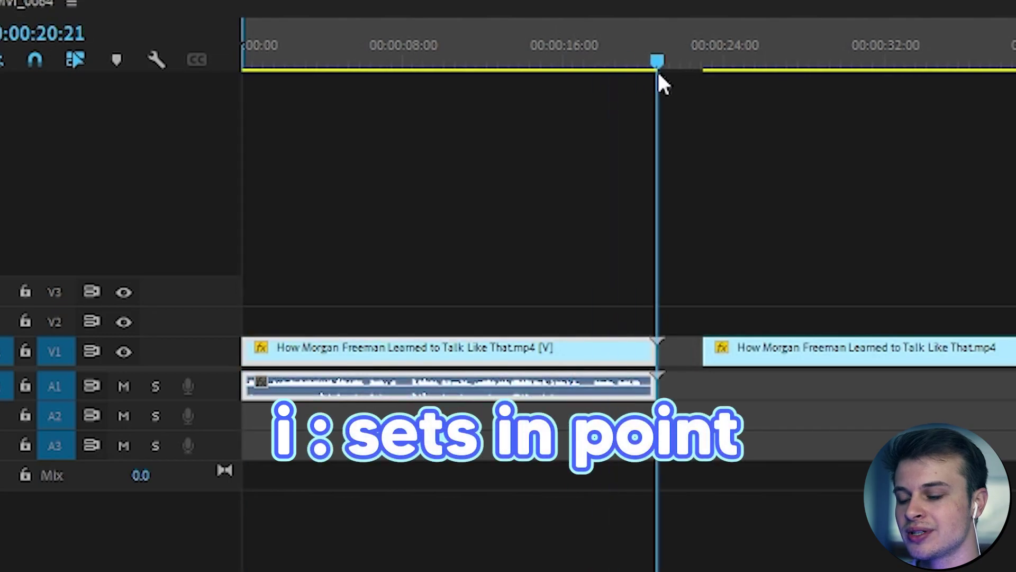
pyautogui.press('o')
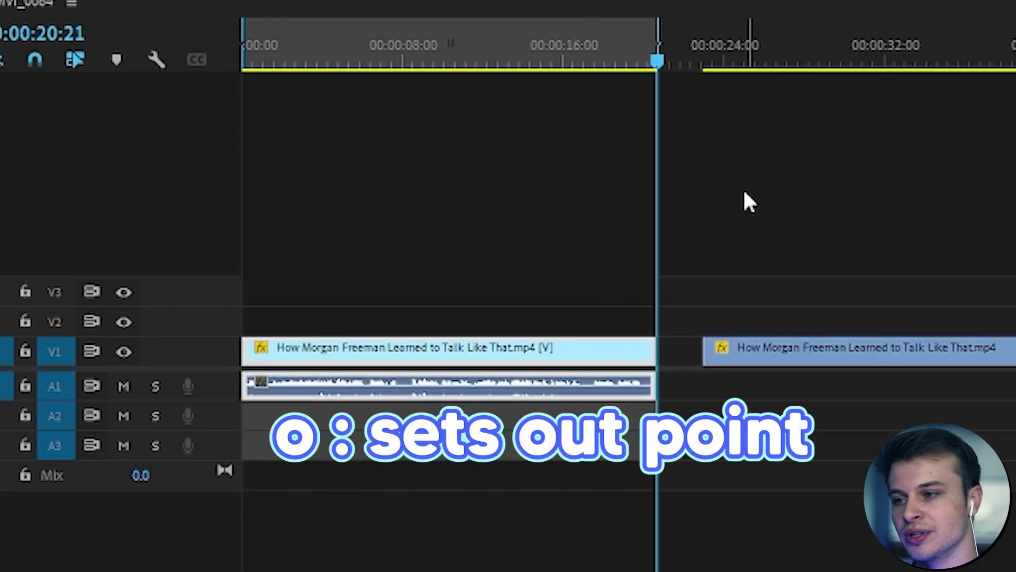
pyautogui.press('Home')
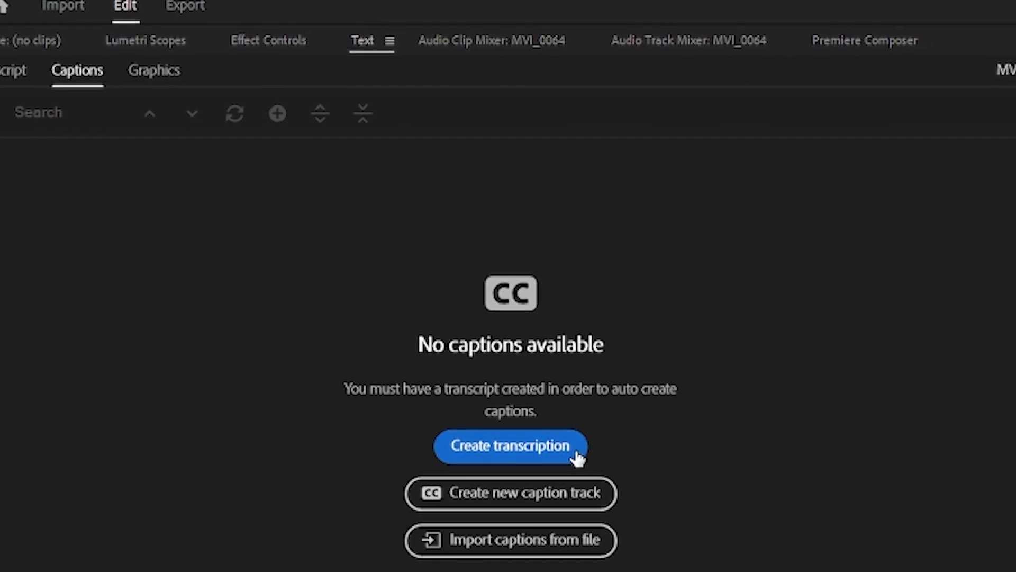
# Set up a transcript in English from the Mix audio, limited to in-to-out only
pyautogui.click(537, 458)
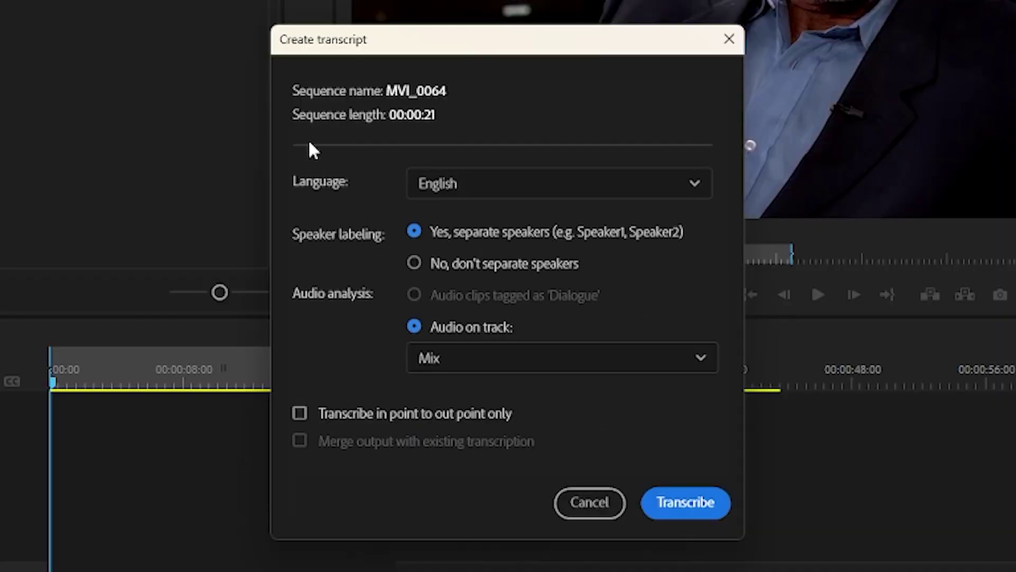
pyautogui.click(524, 188)
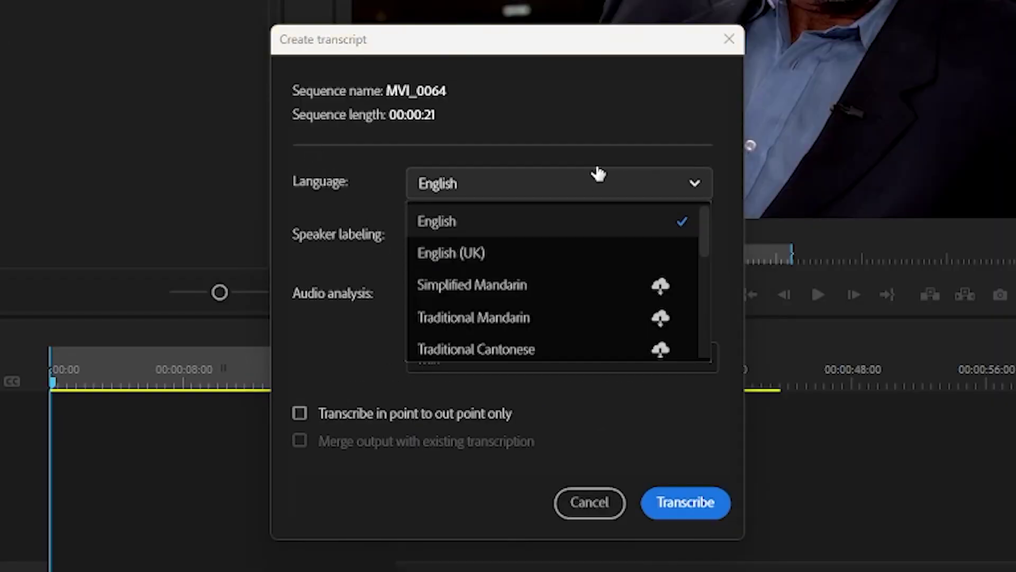
pyautogui.click(347, 206)
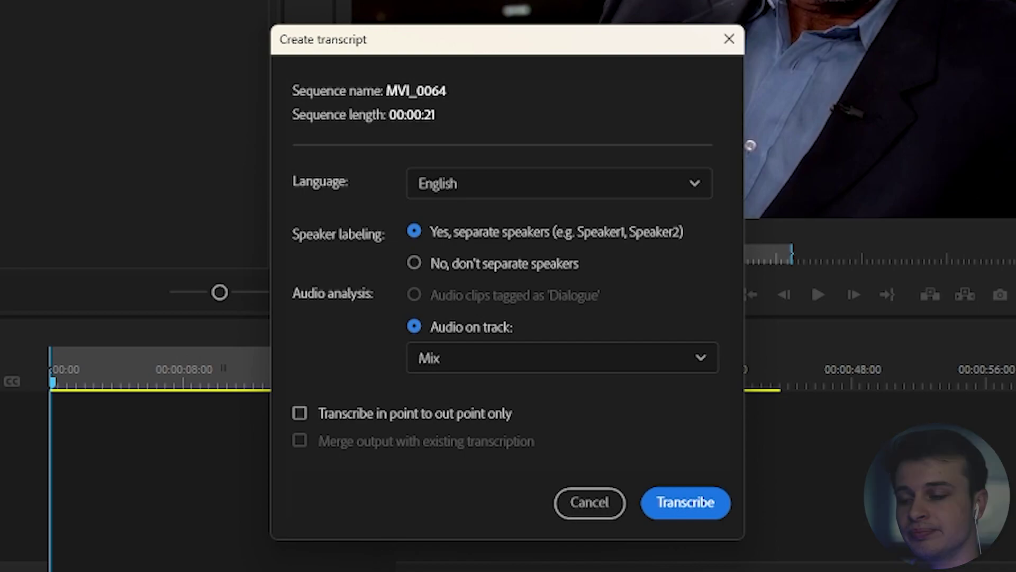
pyautogui.click(533, 357)
pyautogui.click(475, 406)
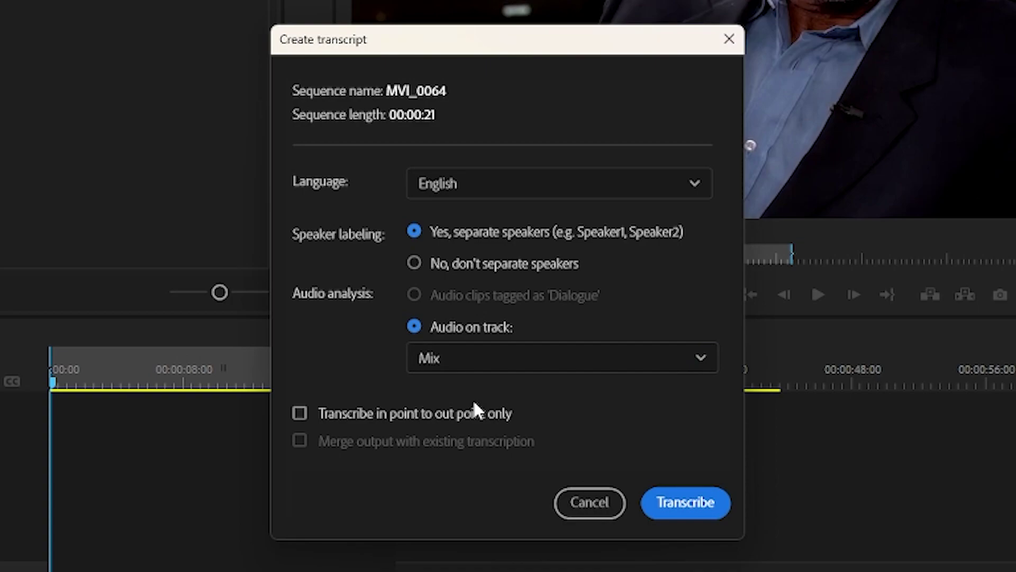
pyautogui.click(374, 415)
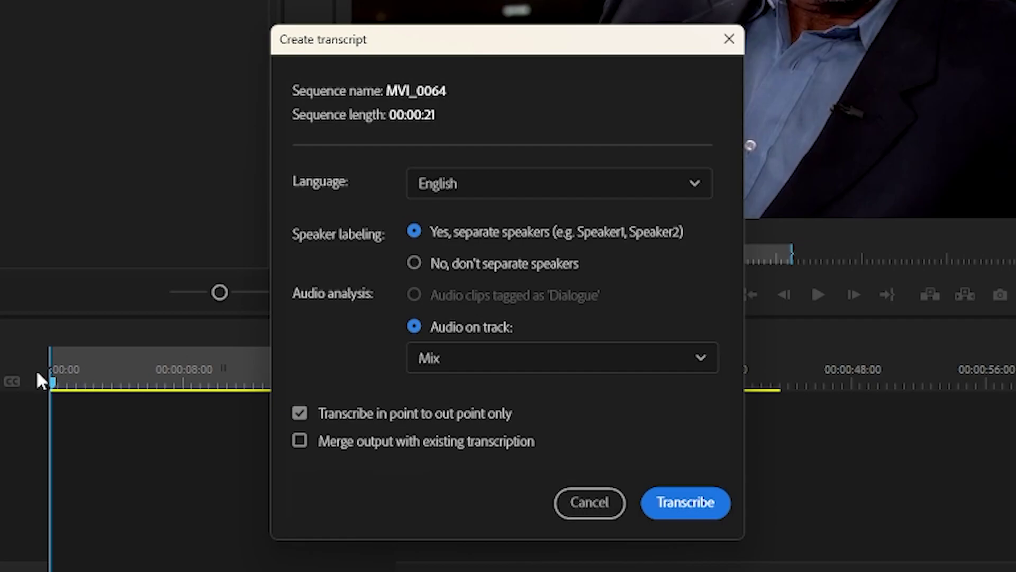
# Run the transcription and jump to the word "actor." in the Speaker 1 transcript
pyautogui.click(709, 508)
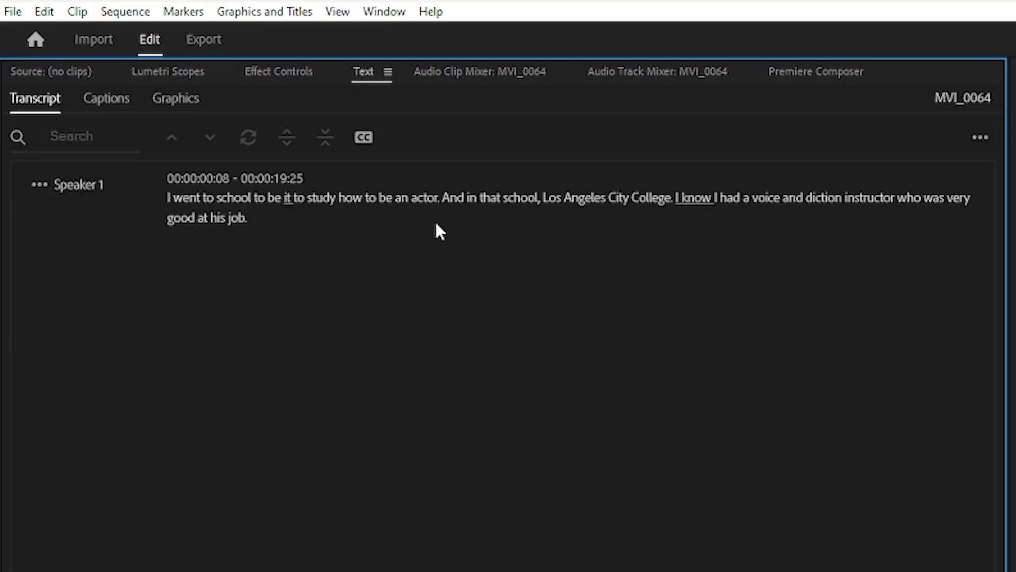
pyautogui.click(418, 197)
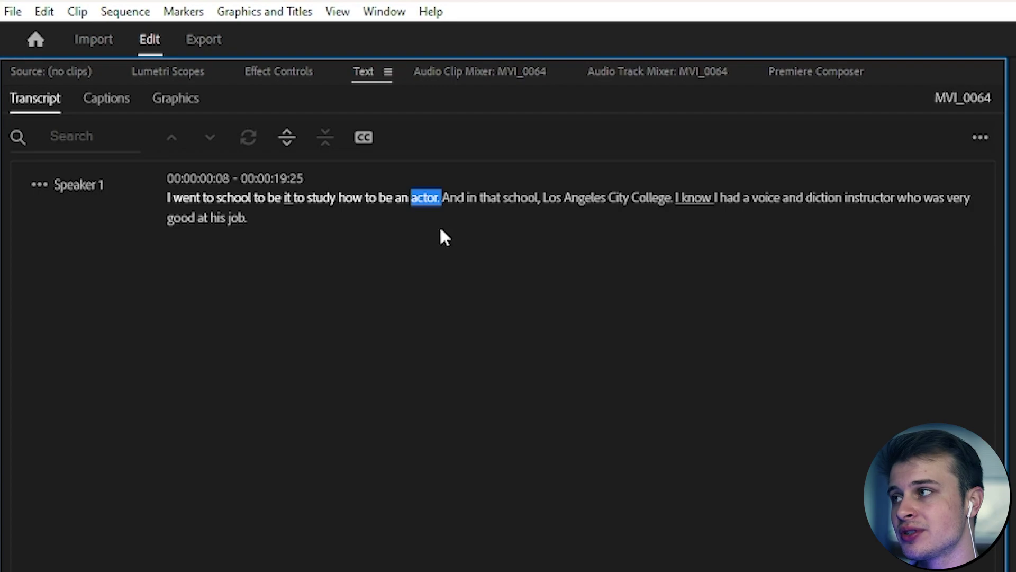
# Set captions to Subtitle format, style None, 7-character maximum length and lowest minimum duration
pyautogui.click(366, 144)
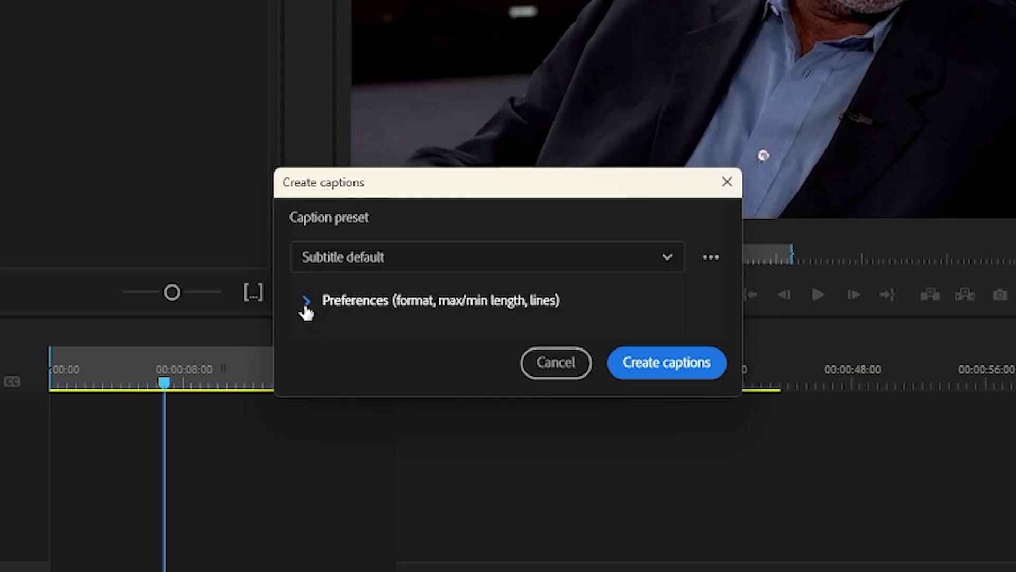
pyautogui.click(306, 300)
pyautogui.click(578, 168)
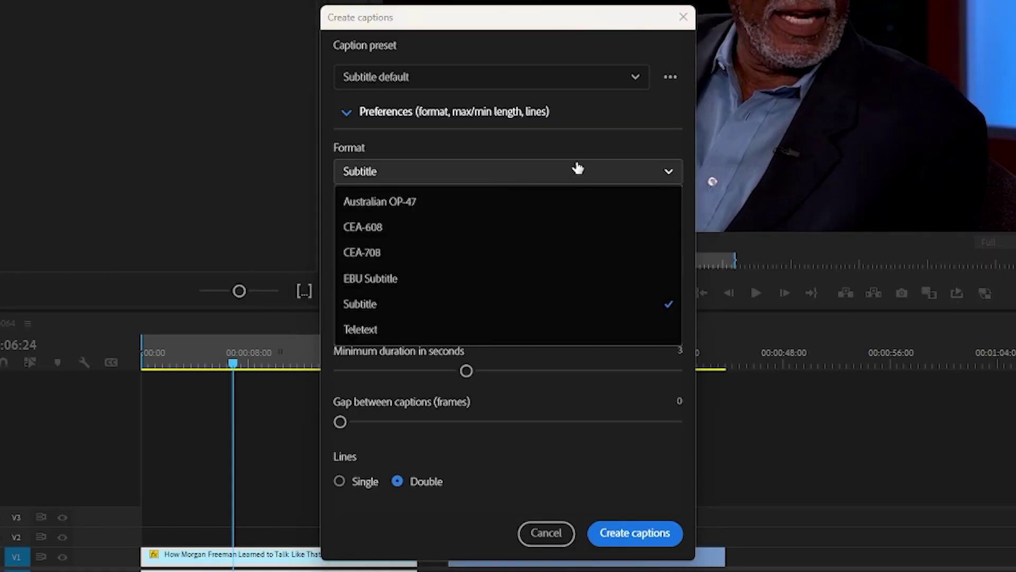
pyautogui.click(607, 140)
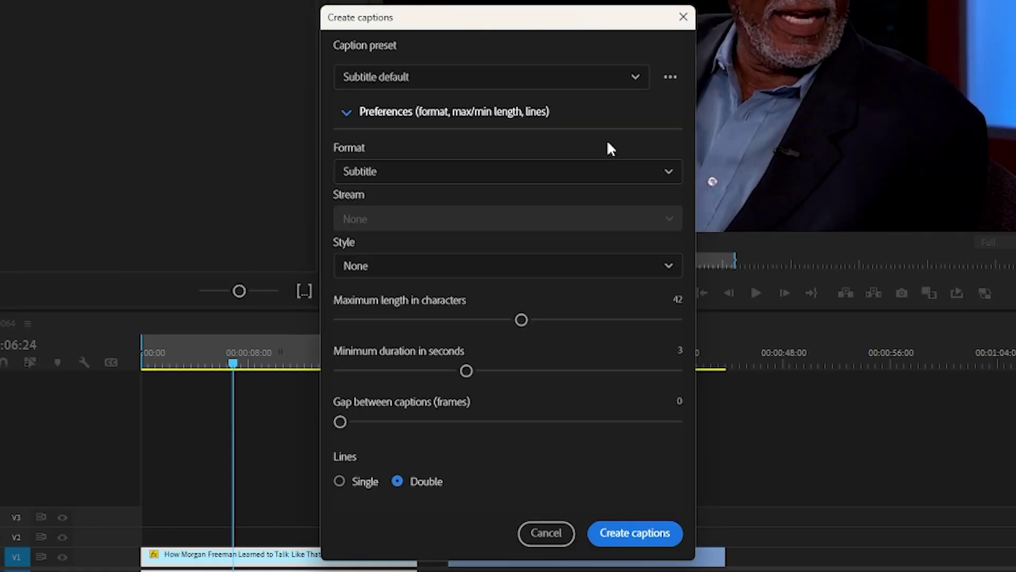
pyautogui.click(454, 279)
pyautogui.click(462, 247)
pyautogui.moveTo(524, 321); pyautogui.dragTo(339, 319)
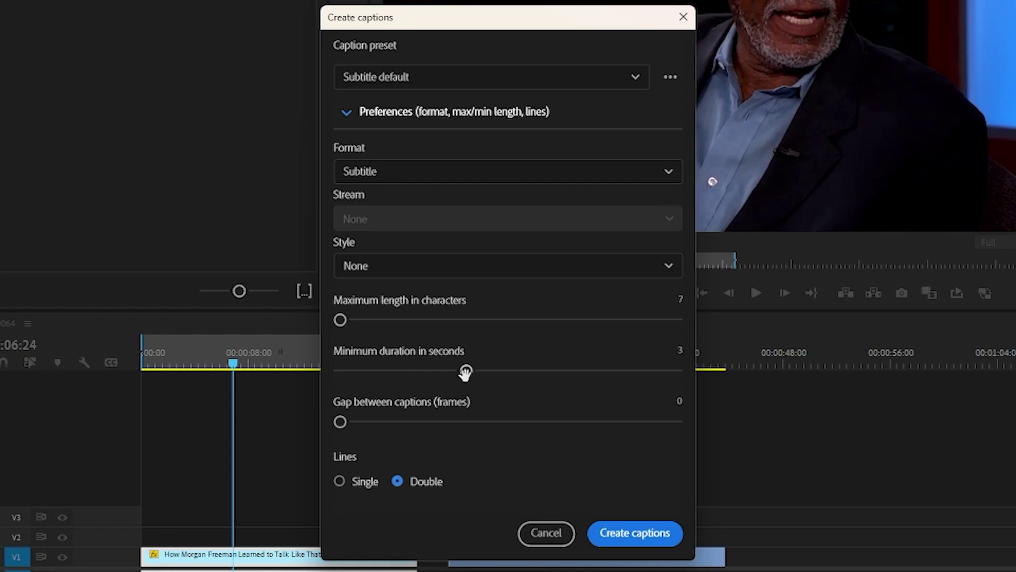
pyautogui.moveTo(466, 370); pyautogui.dragTo(321, 378)
# Generate the captions on a new track and step through the opening captions from "I went"
pyautogui.click(635, 534)
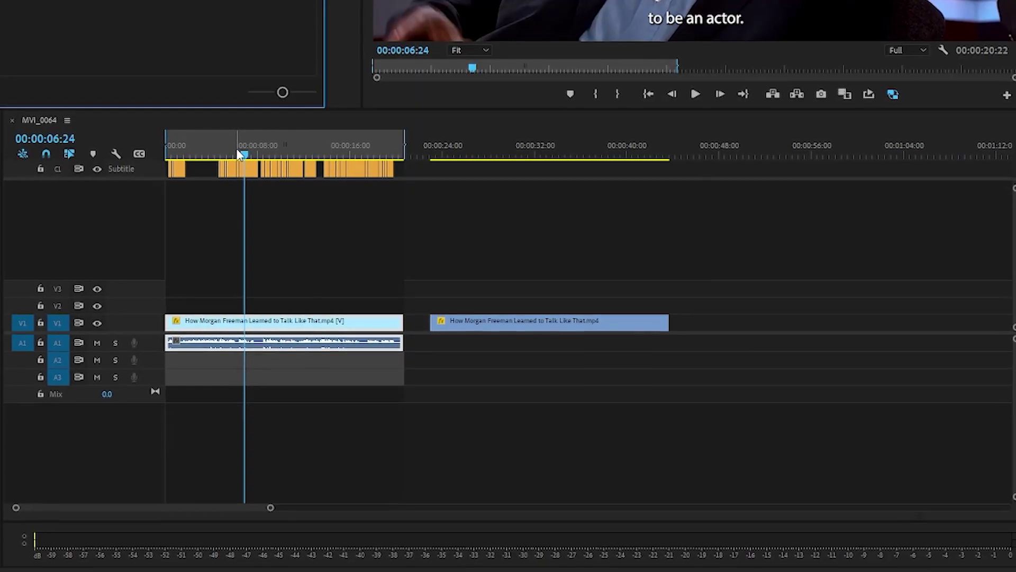
pyautogui.moveTo(248, 153); pyautogui.dragTo(181, 160)
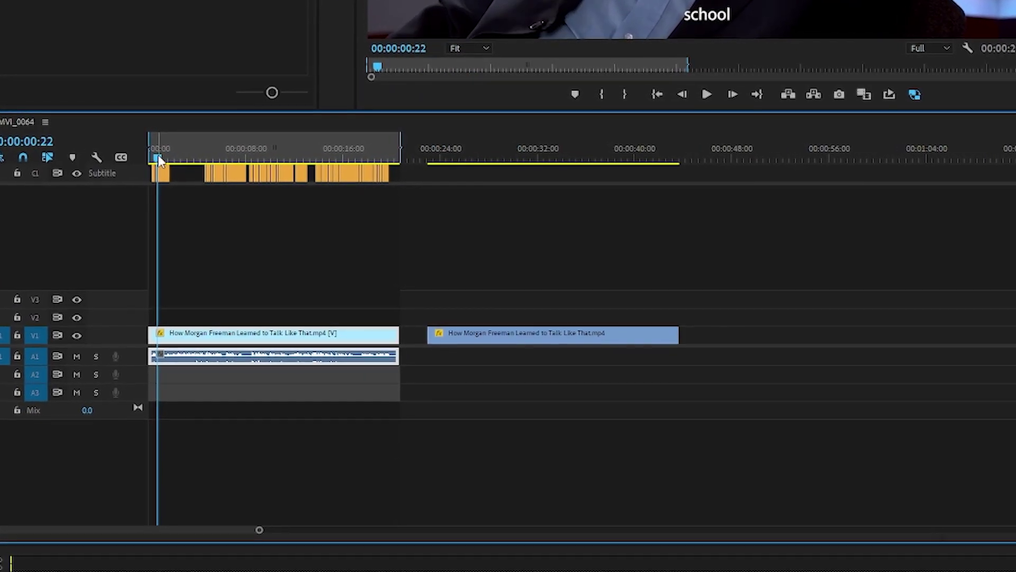
pyautogui.press('=')
pyautogui.press('=')
pyautogui.press('=')
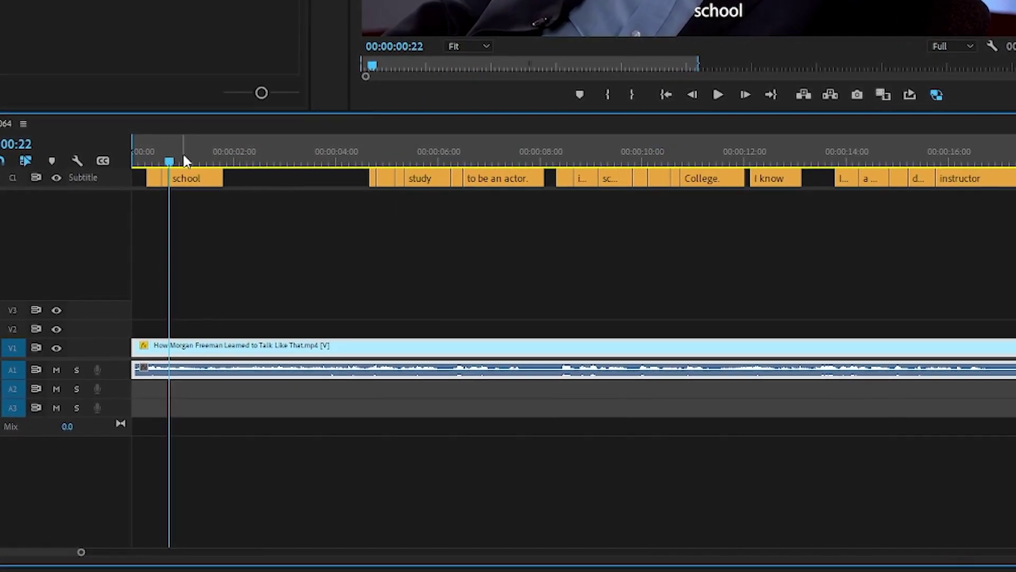
pyautogui.press('Up')
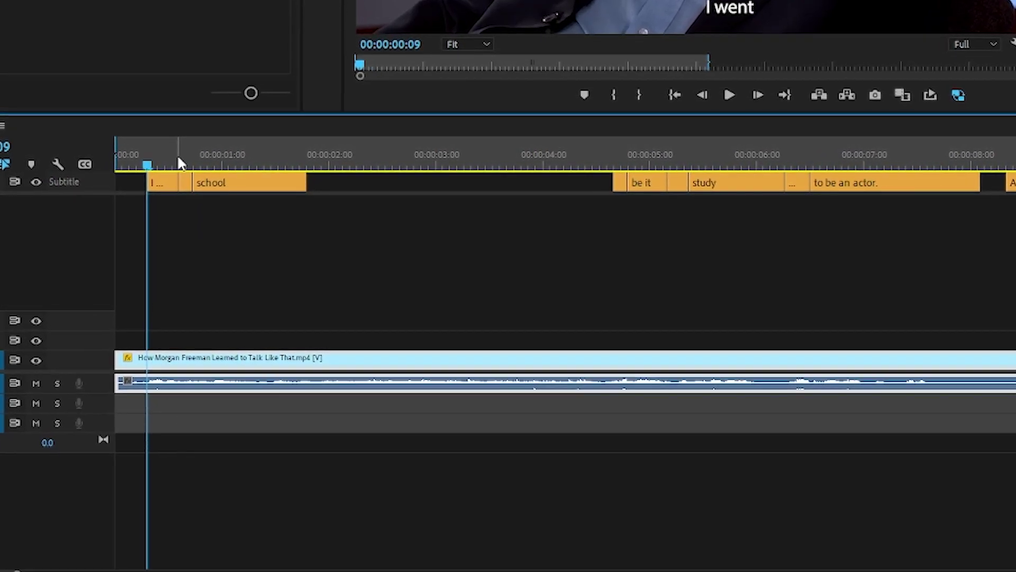
pyautogui.hotkey('shift', 'Right')
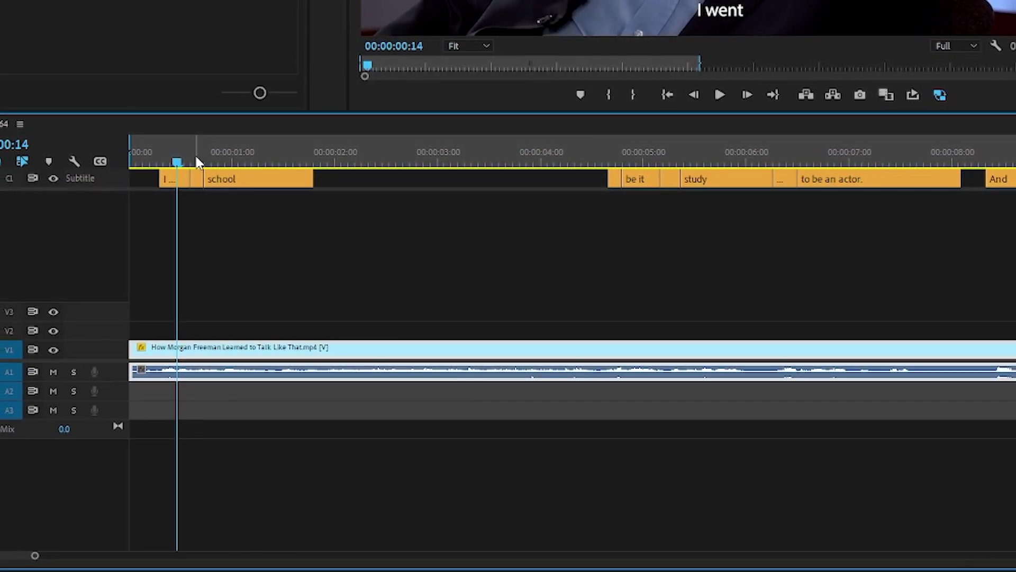
pyautogui.press('Right')
pyautogui.press('Right')
pyautogui.press('Right')
pyautogui.press('Right')
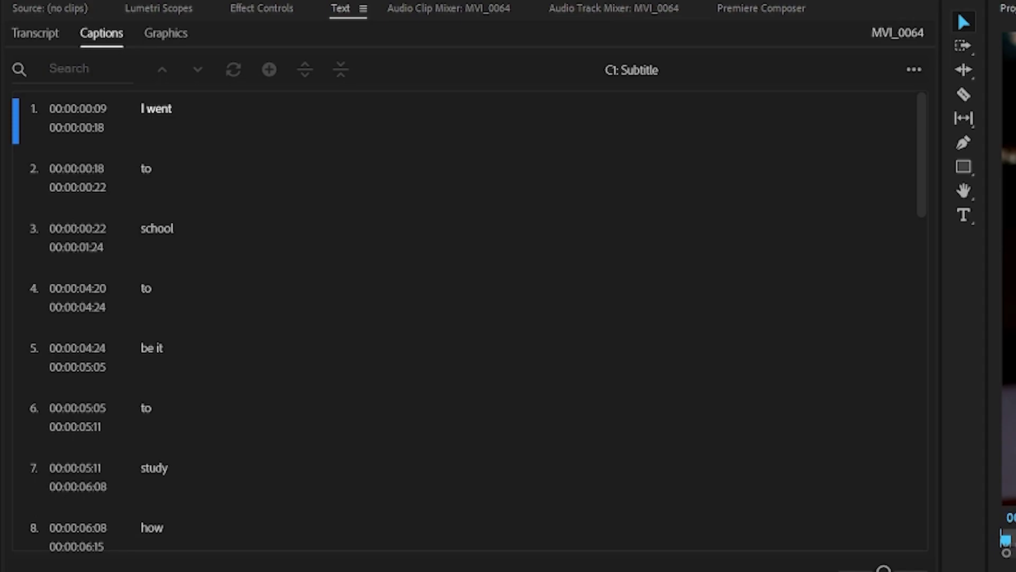
# Retype caption 1's text as "I said"
pyautogui.doubleClick(169, 111)
pyautogui.write('I')
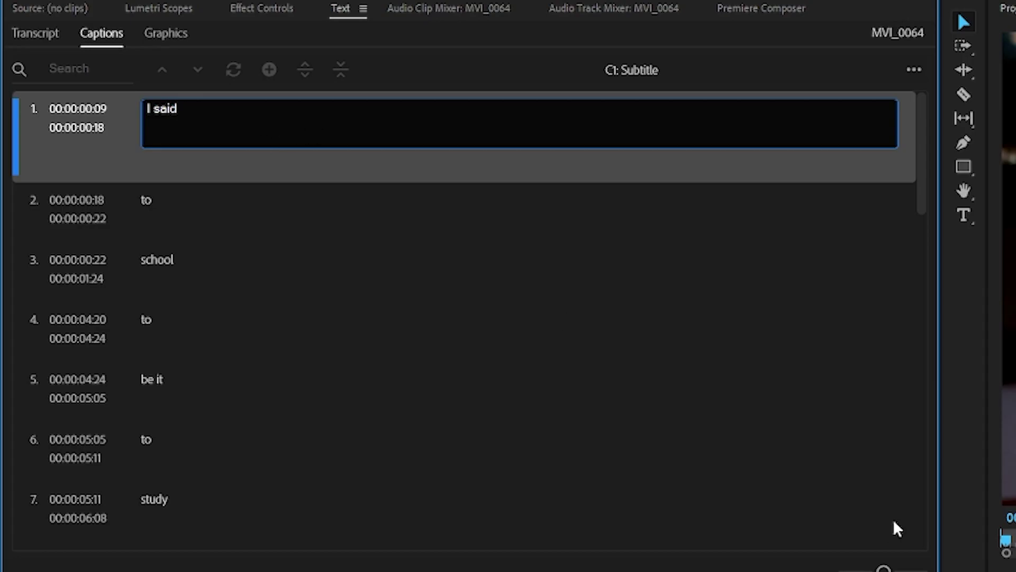
pyautogui.write(' said')
pyautogui.press('Escape')
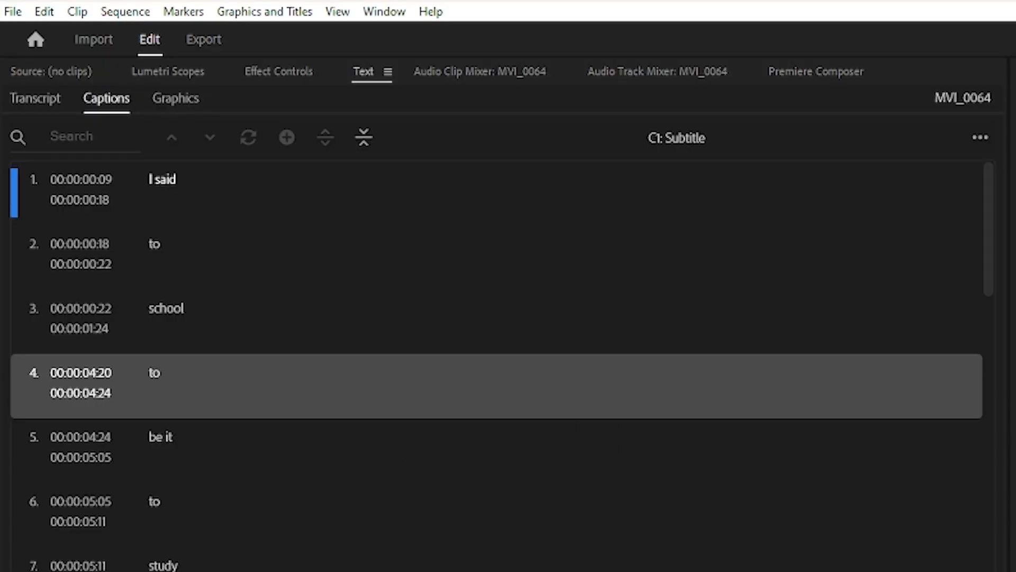
# Undo the edit to restore "I went" and bring up the Effect Controls panel
pyautogui.hotkey('ctrl', 'z')
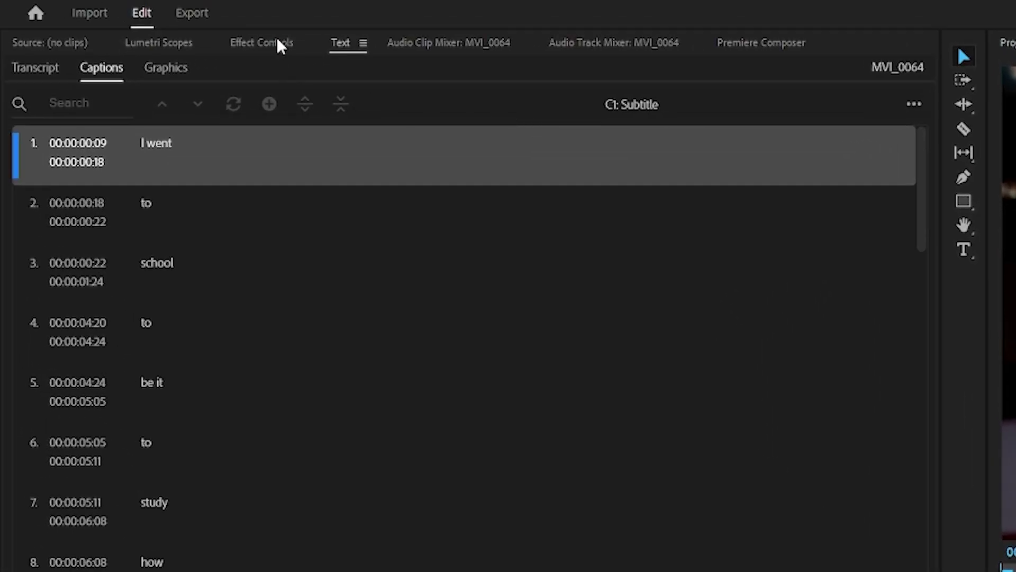
pyautogui.click(277, 45)
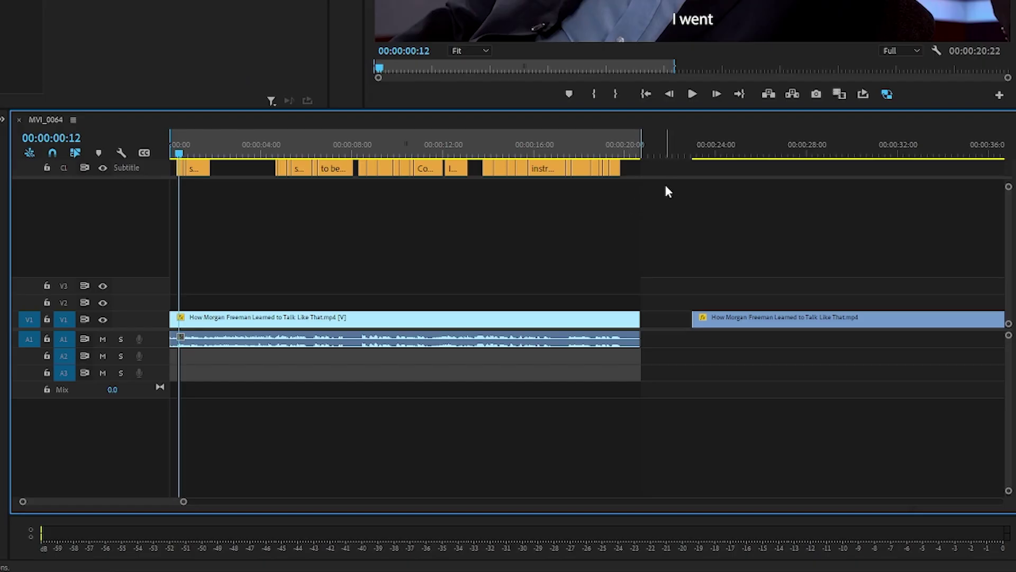
# Upgrade all the word-by-word subtitle clips to graphics, then zoom in at the sequence start
pyautogui.moveTo(666, 187); pyautogui.dragTo(170, 159)
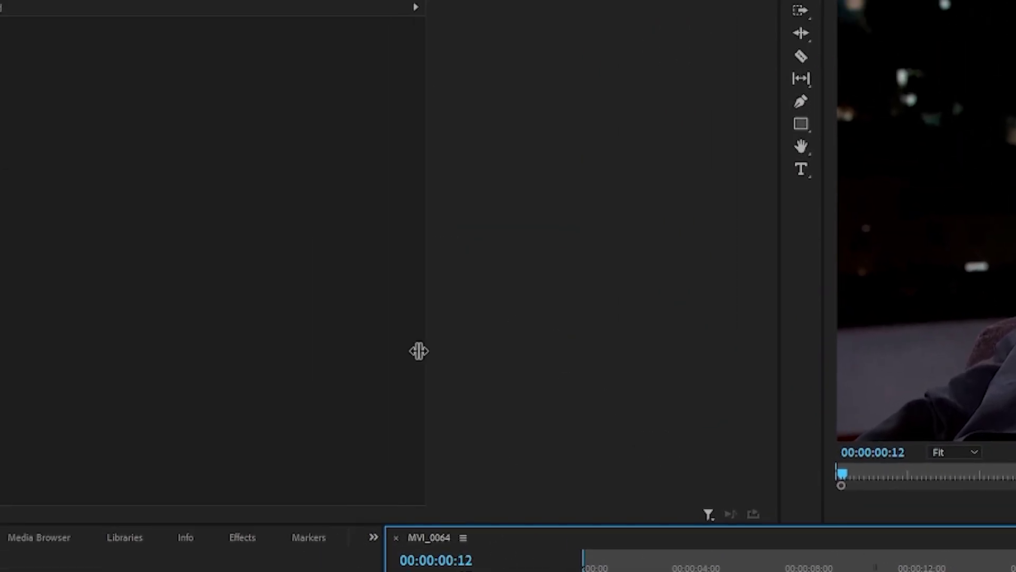
pyautogui.click(271, 30)
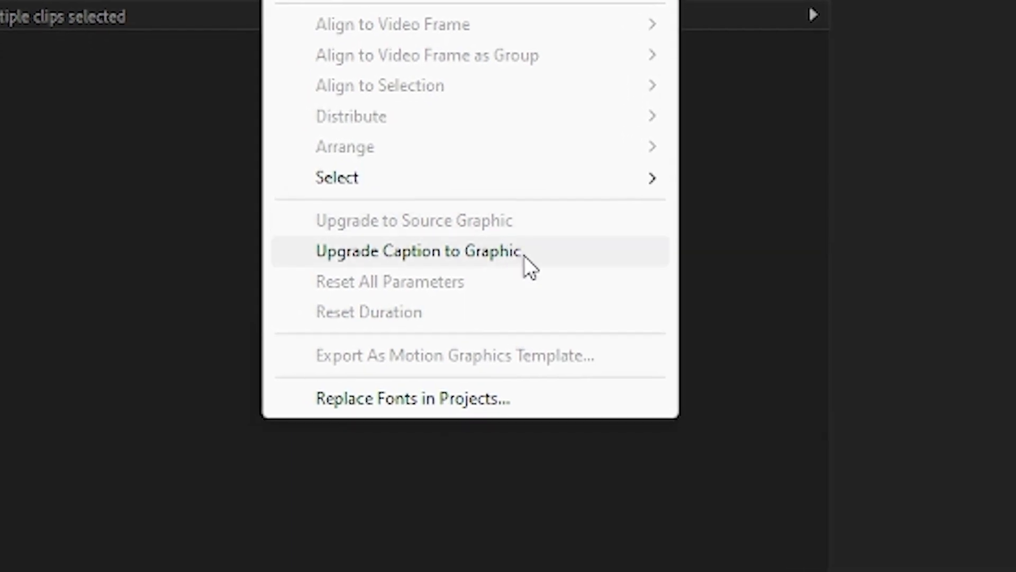
pyautogui.click(524, 255)
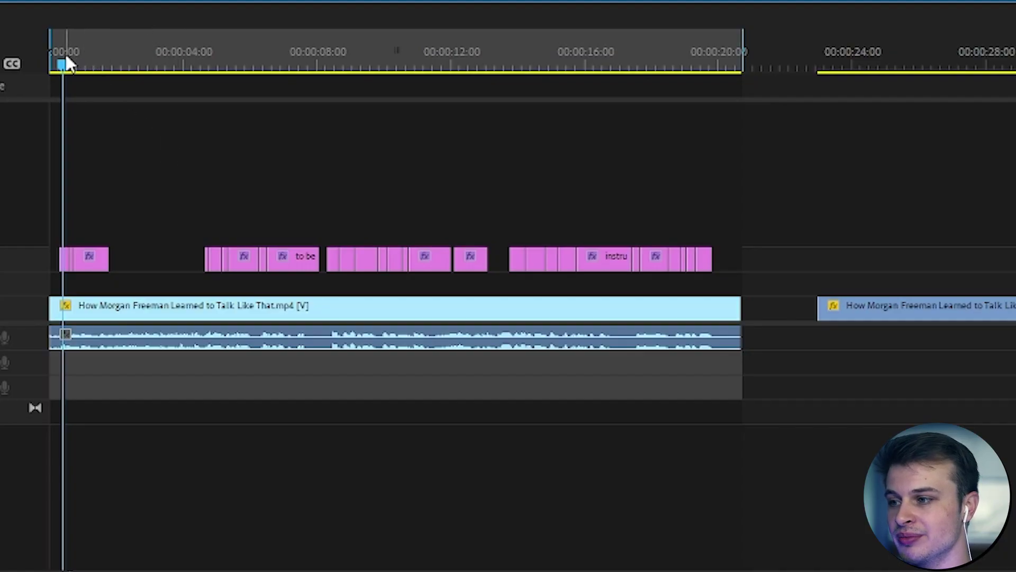
pyautogui.moveTo(66, 55); pyautogui.dragTo(62, 55)
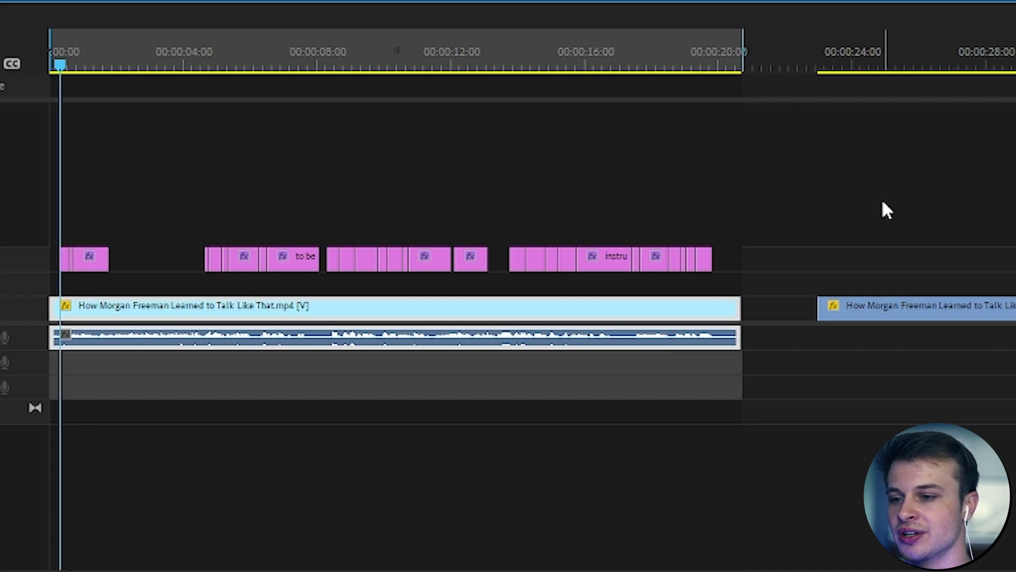
pyautogui.press('=')
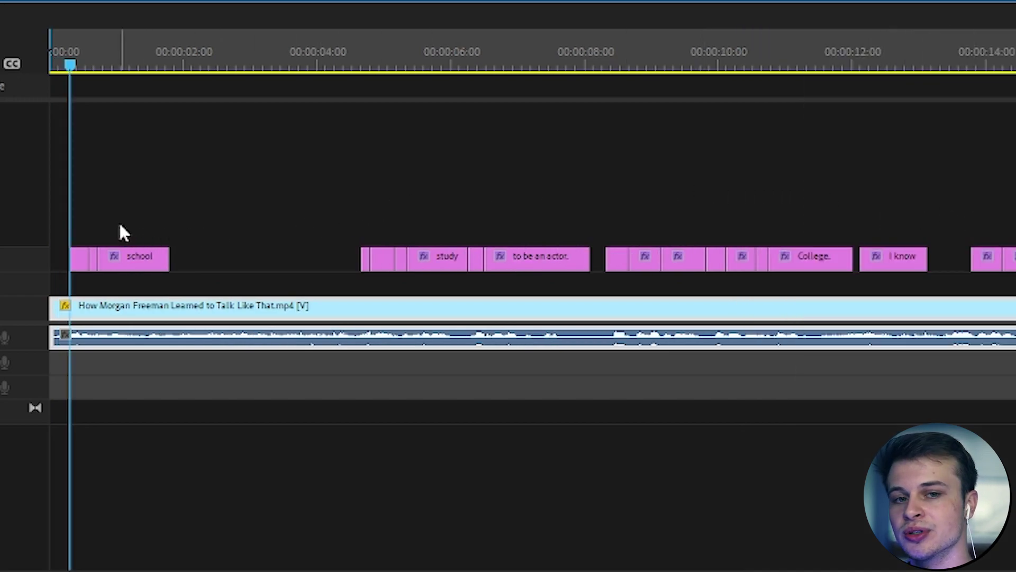
# Select the first graphic caption clip and its Vector Motion effect in Effect Controls
pyautogui.click(80, 258)
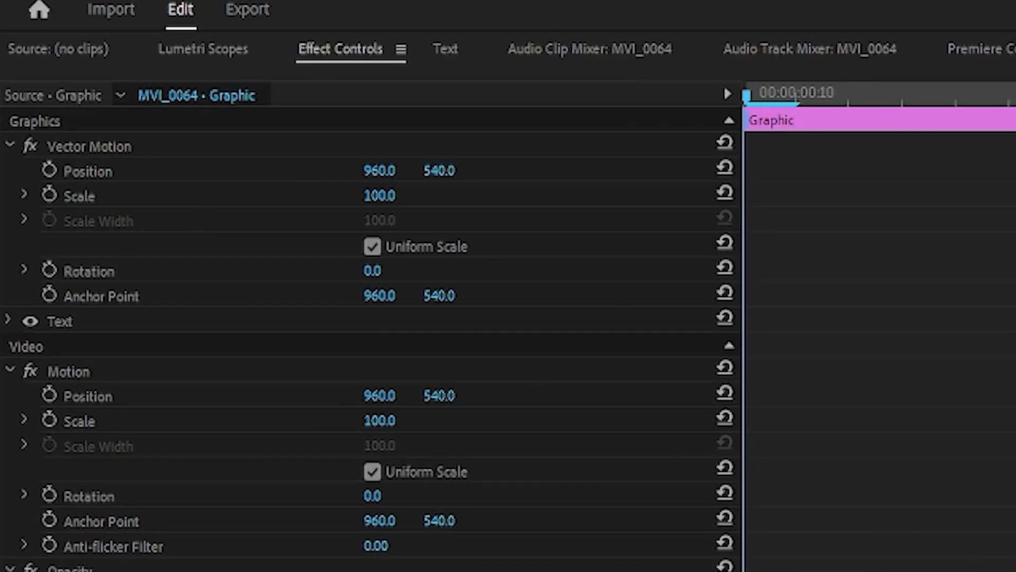
pyautogui.click(103, 145)
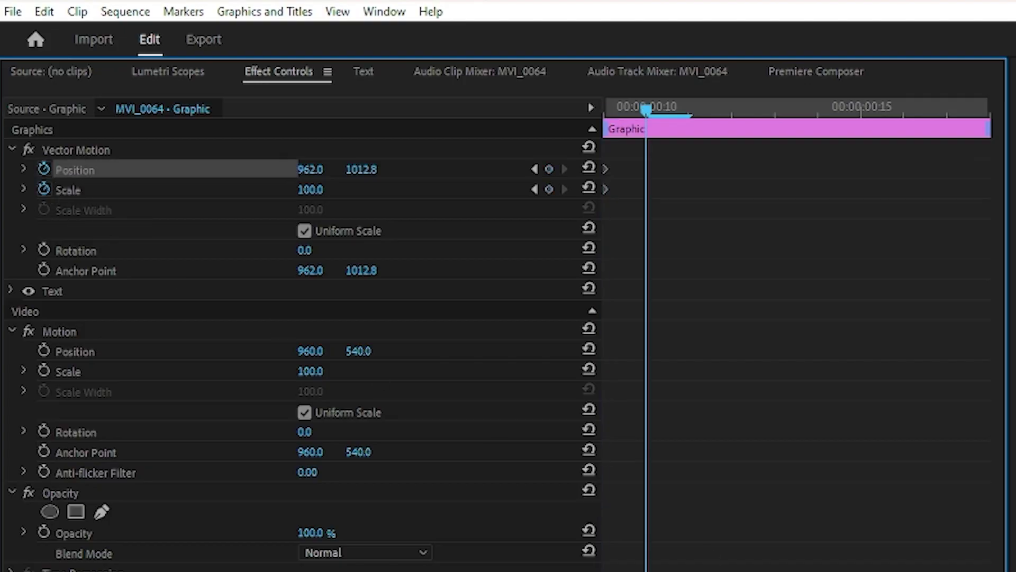
# Keyframe the first caption's Scale at 110 here and 50 at the clip start
pyautogui.click(316, 190)
pyautogui.write('110')
pyautogui.press('Return')
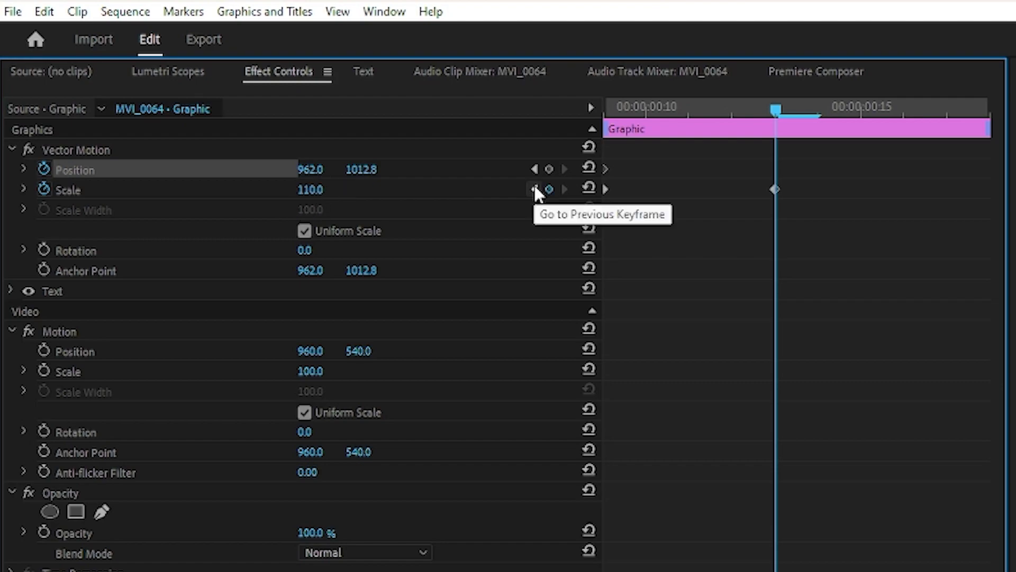
pyautogui.click(534, 189)
pyautogui.click(320, 189)
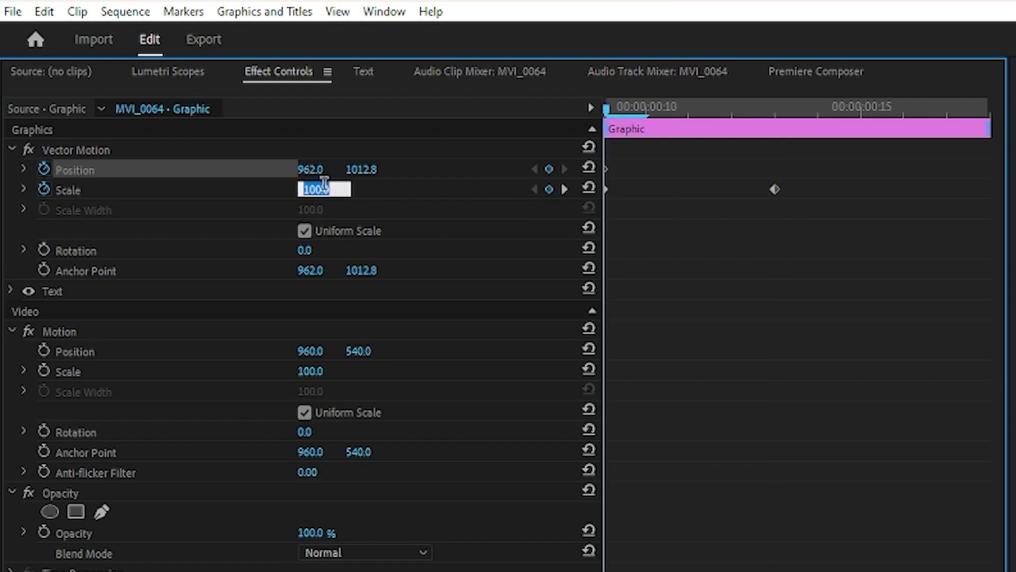
pyautogui.write('50')
pyautogui.press('Return')
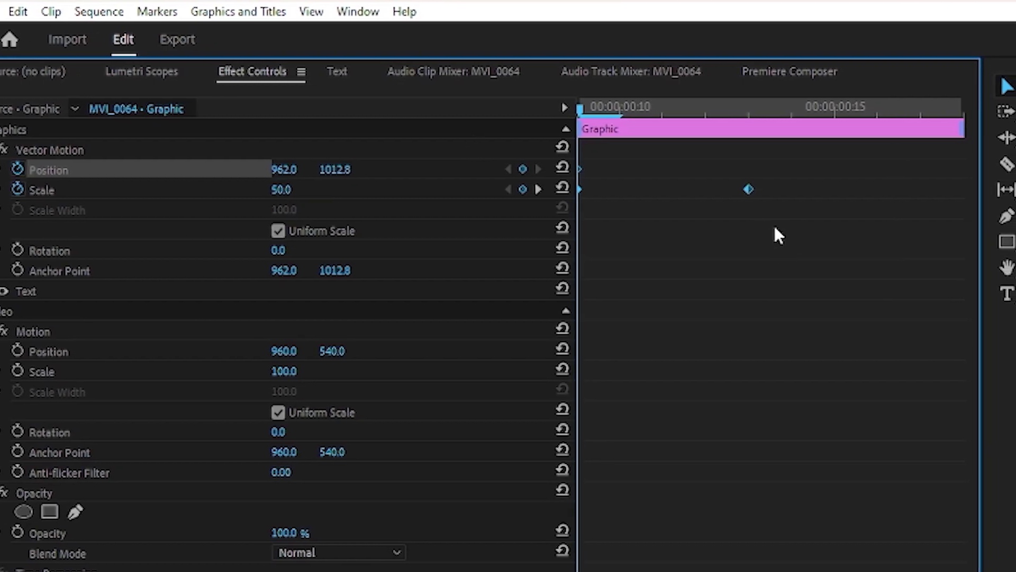
# Set the final Scale keyframe's temporal interpolation to Ease In
pyautogui.rightClick(749, 189)
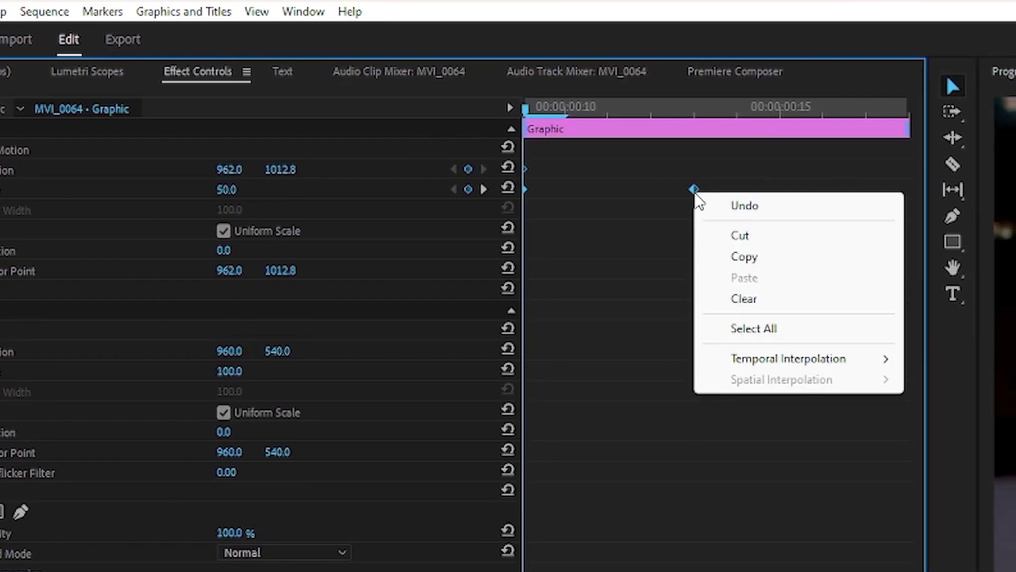
pyautogui.moveTo(809, 360)
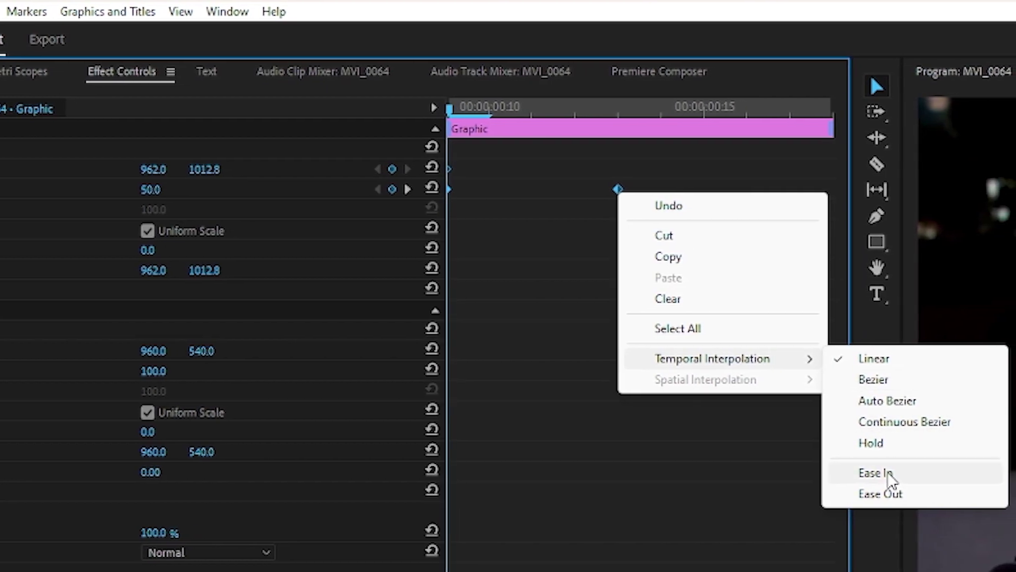
pyautogui.click(878, 473)
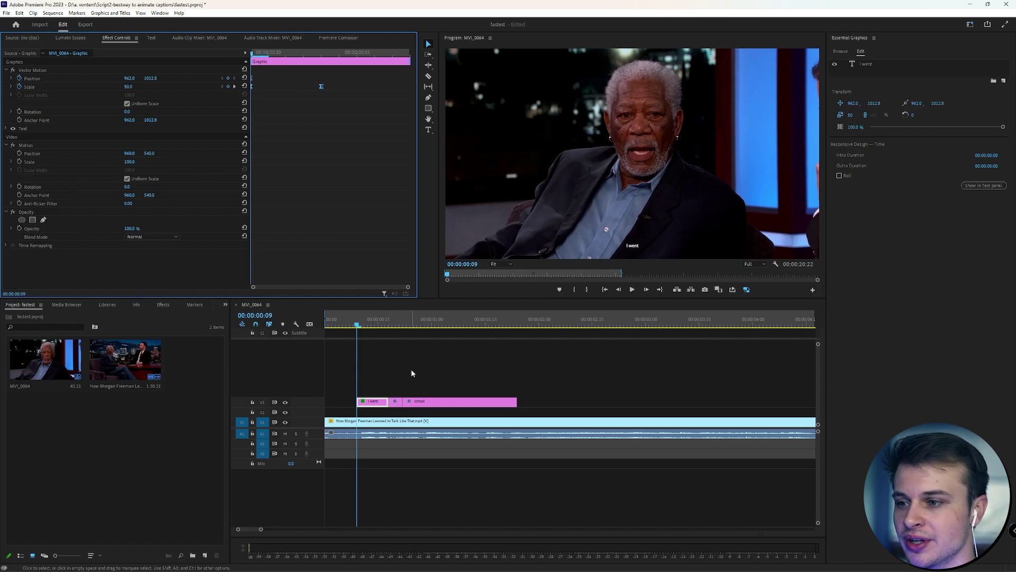
# Move the playhead to 00:00:00:06 and select the animated caption graphic clip
pyautogui.click(412, 373)
pyautogui.press('=')
pyautogui.moveTo(381, 320)
pyautogui.mouseDown()
pyautogui.moveTo(397, 320)
pyautogui.moveTo(369, 323)
pyautogui.mouseUp()
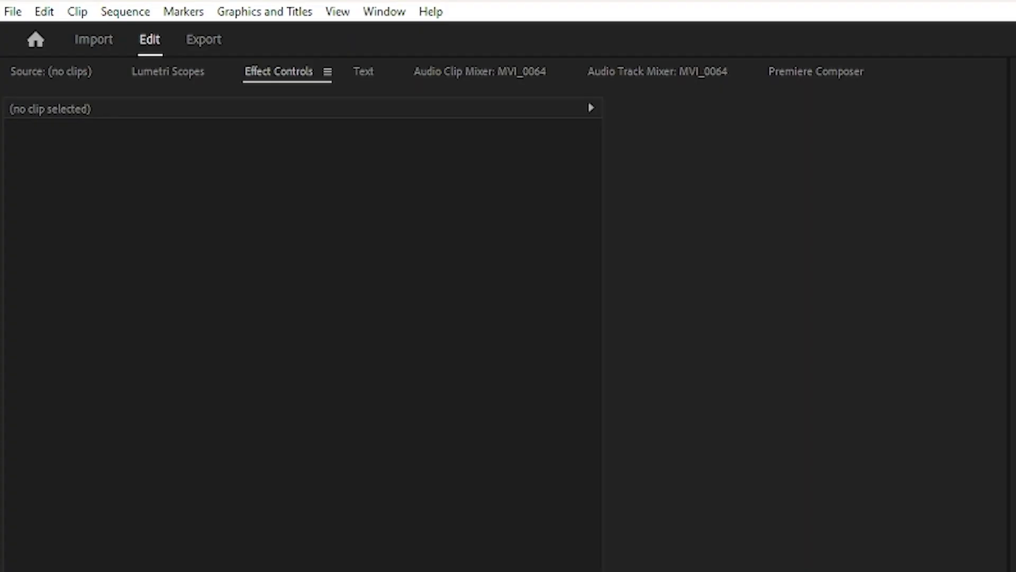
pyautogui.click(775, 189)
# Save the Vector Motion effect as preset 'test' anchored to In Point, then show Effects
pyautogui.rightClick(96, 150)
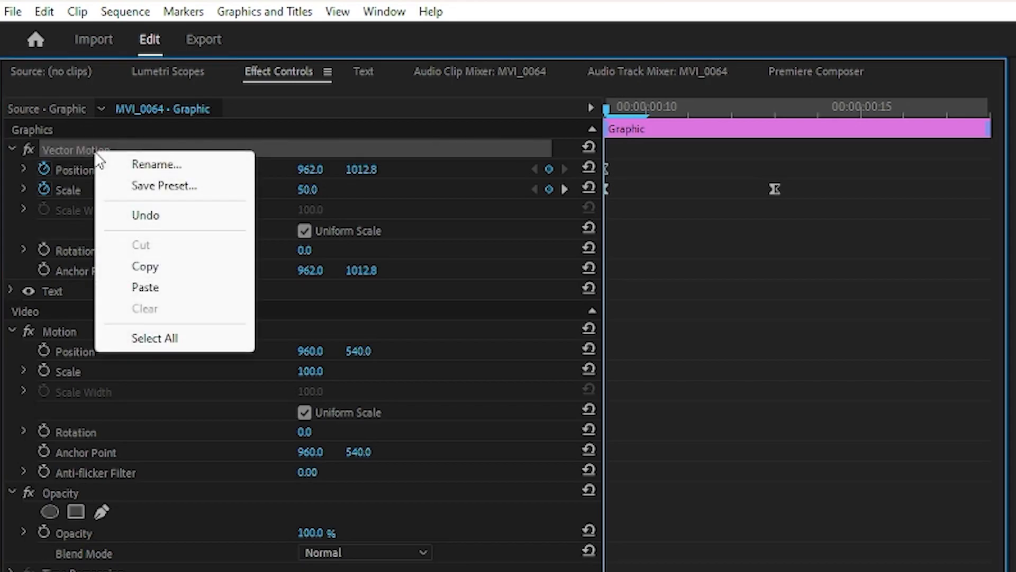
pyautogui.click(152, 185)
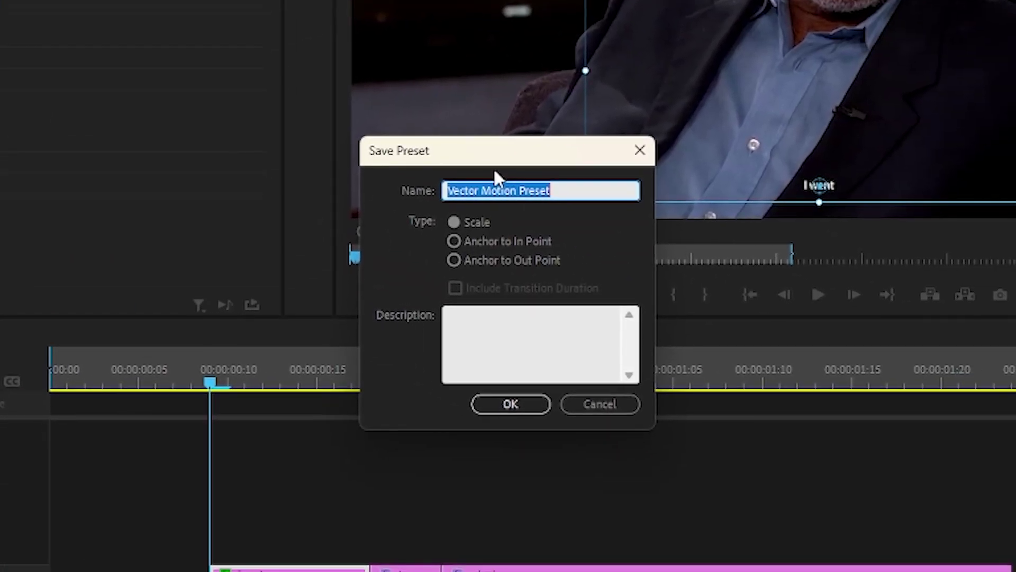
pyautogui.write('test')
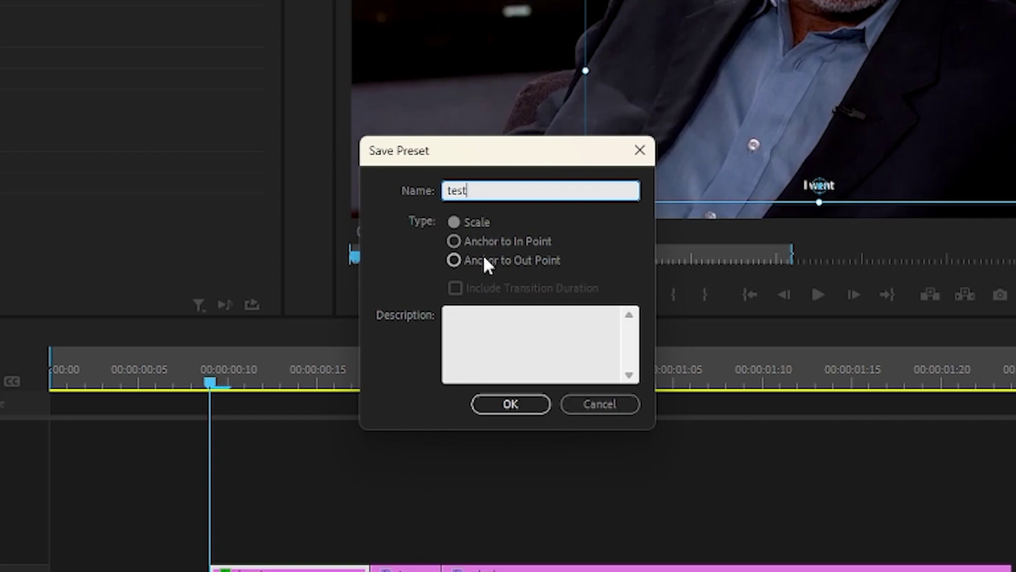
pyautogui.click(513, 241)
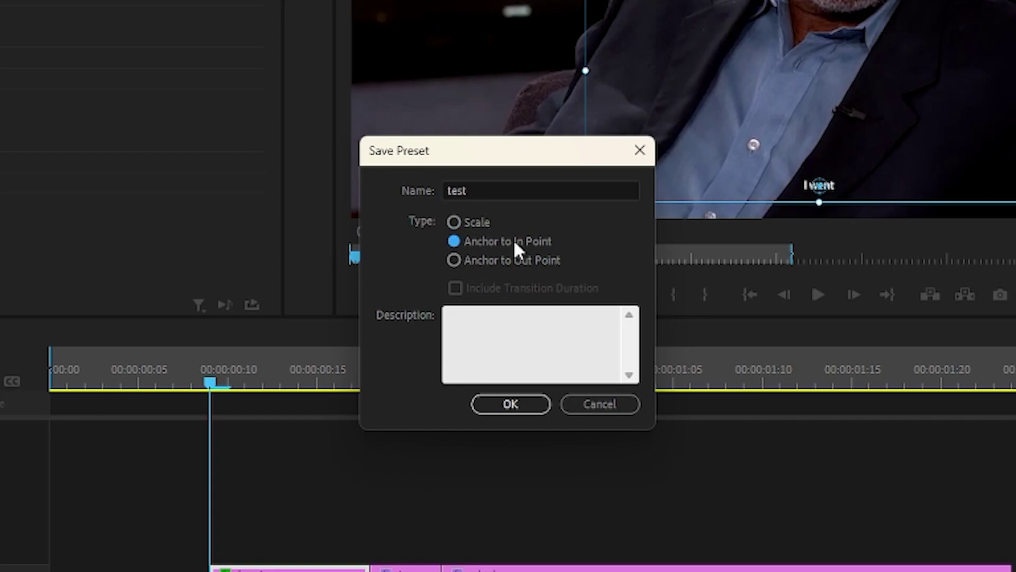
pyautogui.click(510, 404)
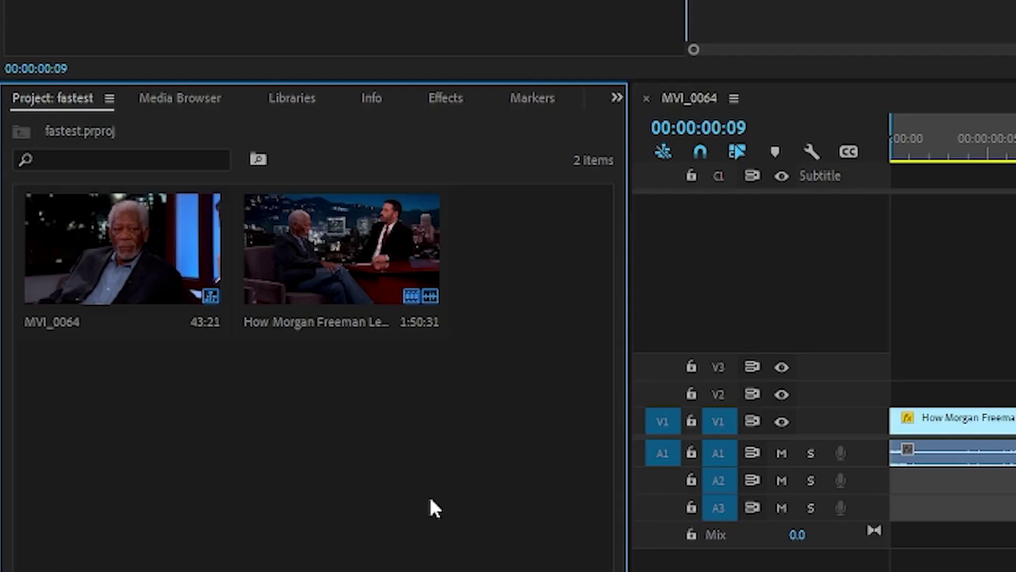
pyautogui.hotkey('shift', '7')
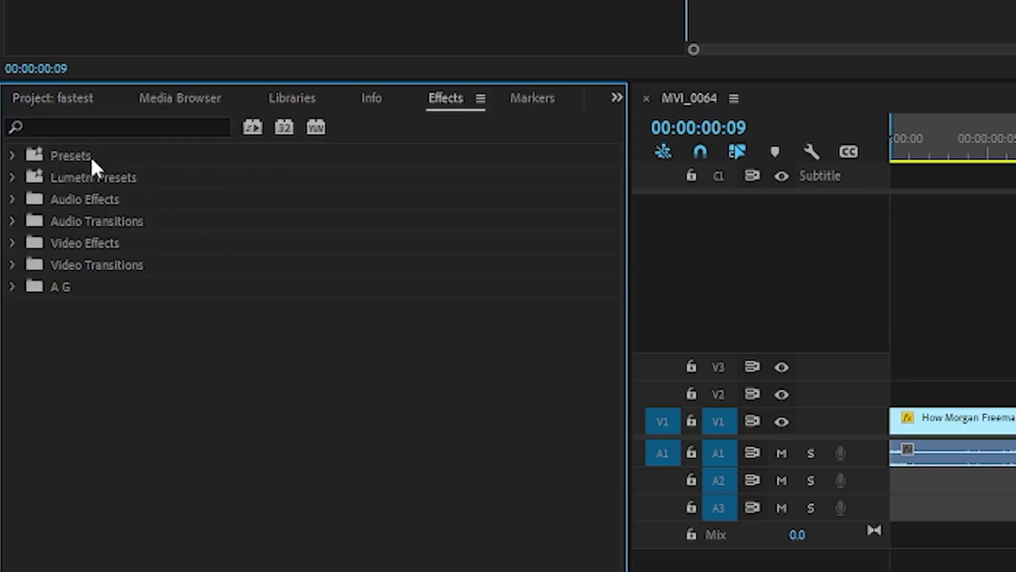
# Drag the 'test' preset from the Presets folder onto the 'to' caption clip
pyautogui.click(11, 155)
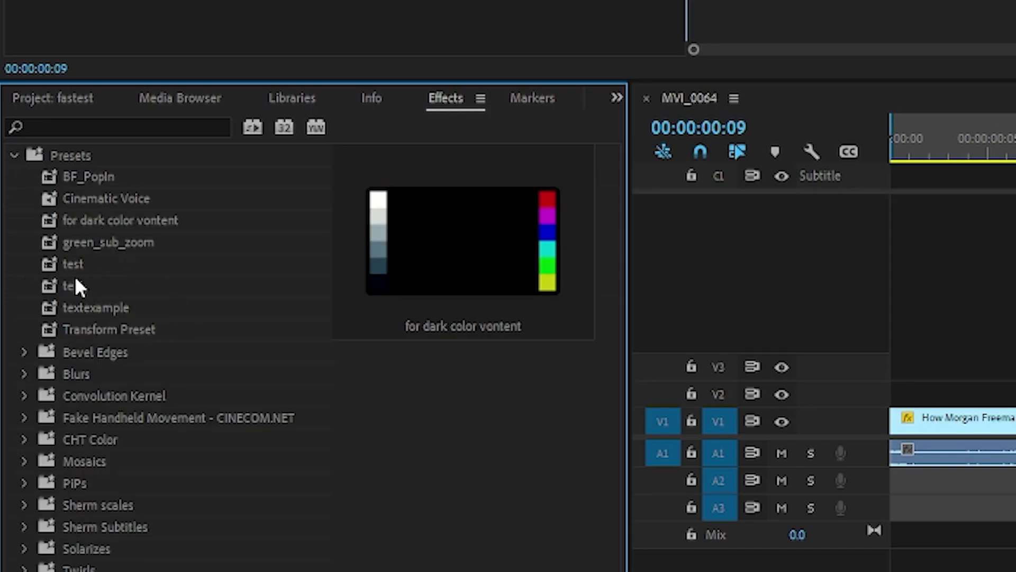
pyautogui.moveTo(74, 286); pyautogui.dragTo(1015, 368)
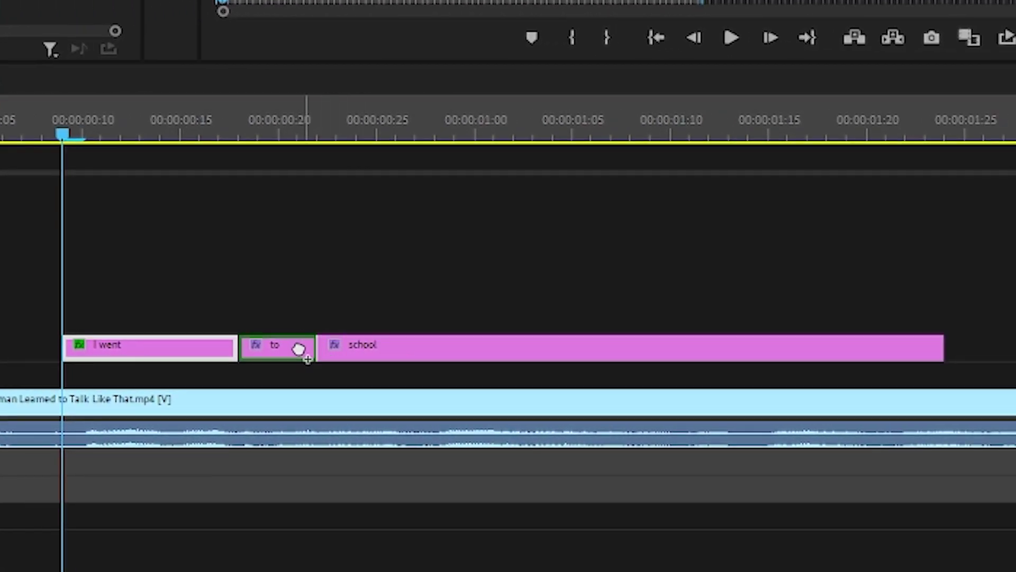
pyautogui.moveTo(299, 349); pyautogui.dragTo(295, 346)
pyautogui.click(446, 358)
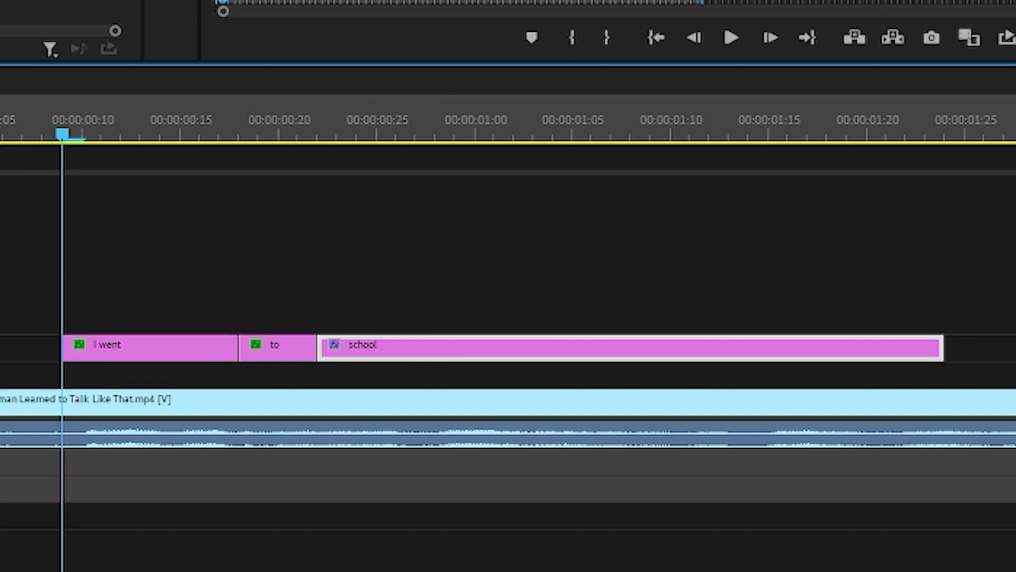